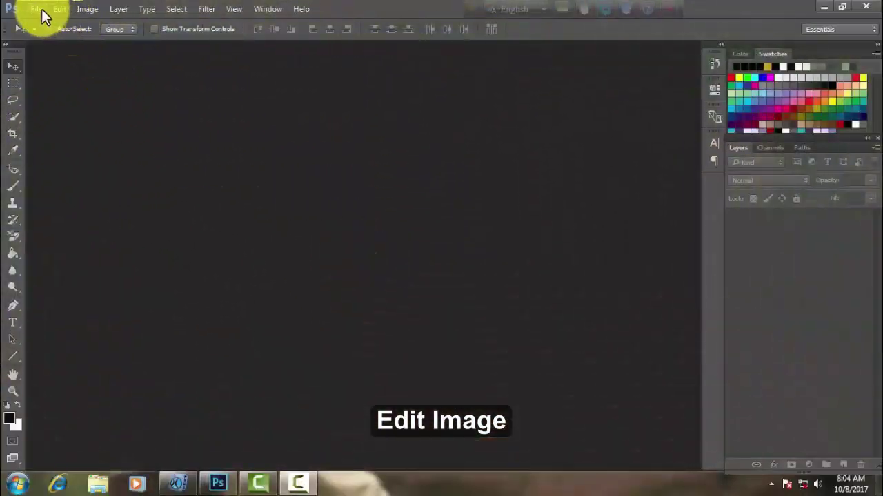
click(32, 12)
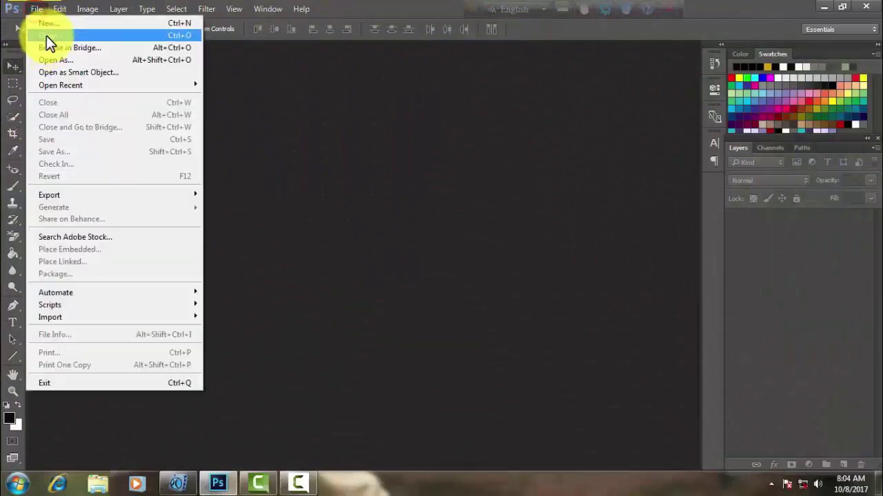
click(47, 35)
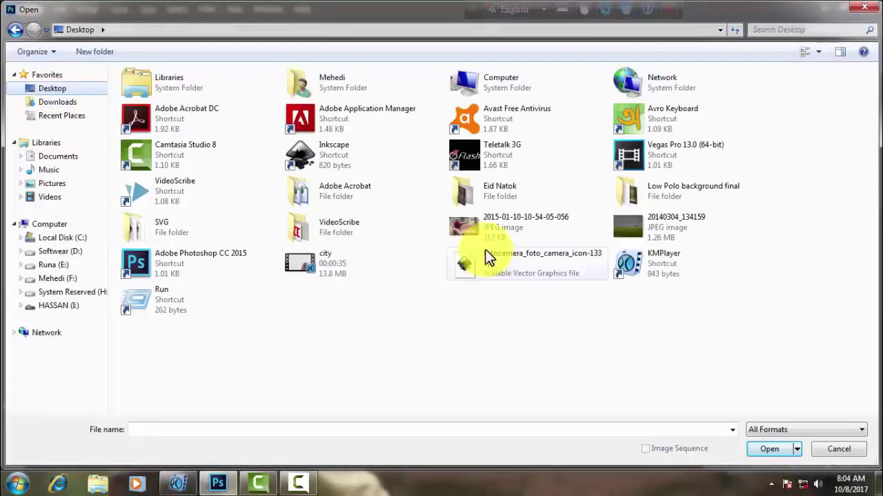
click(480, 231)
click(780, 446)
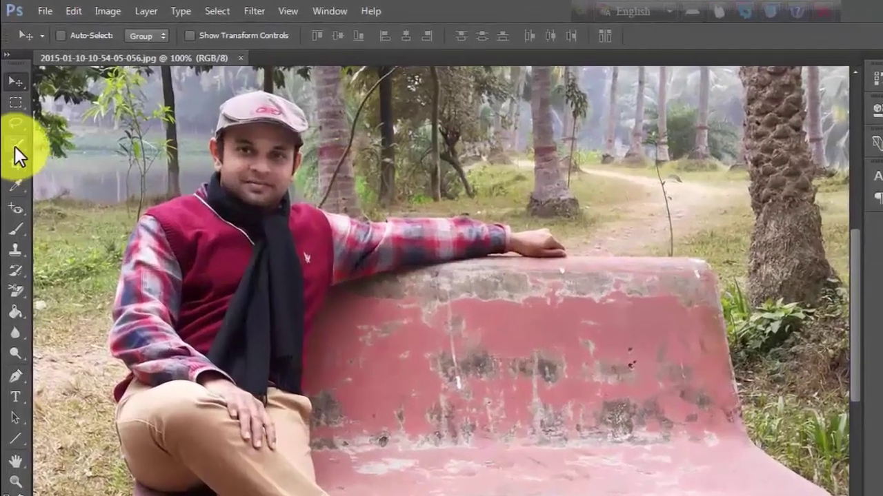
Quick-select the man's cap, face, arm, legs and the pink bench with a size-60 brush
click(12, 116)
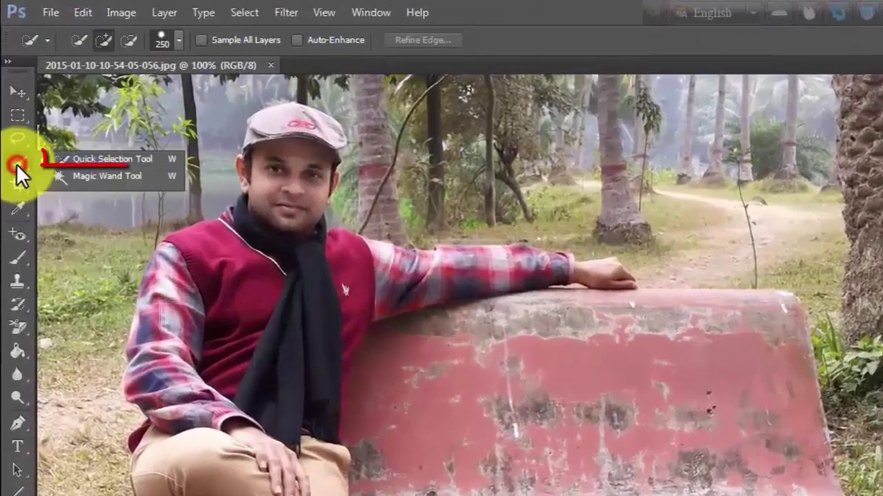
click(80, 161)
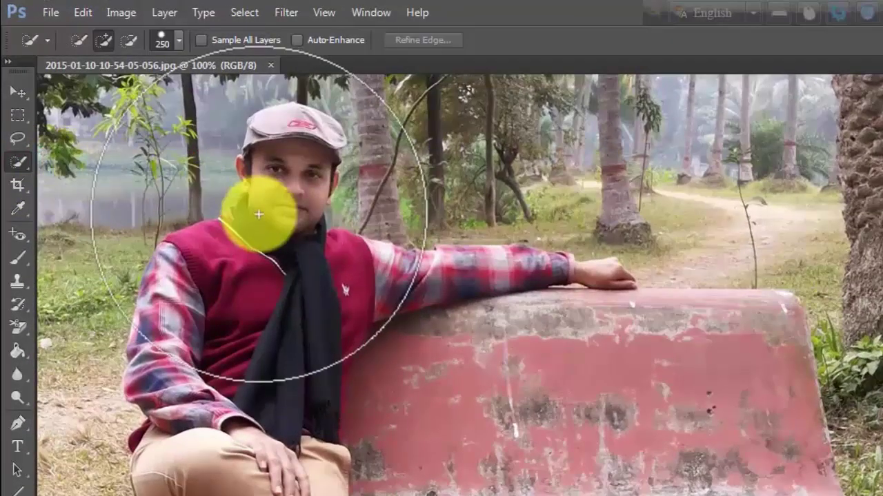
key(bracketleft)
key(bracketleft)
key(bracketleft)
key(bracketleft)
key(bracketleft)
key(bracketleft)
key(bracketleft)
key(bracketleft)
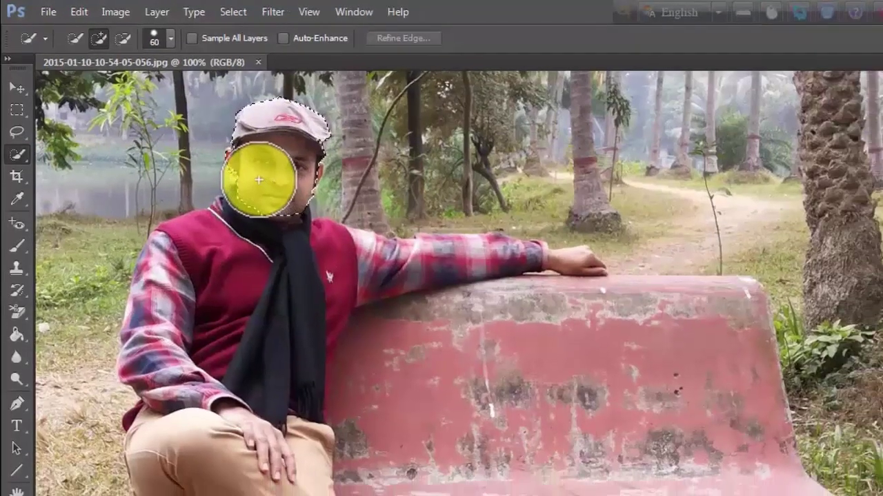
drag(285, 189, 169, 183)
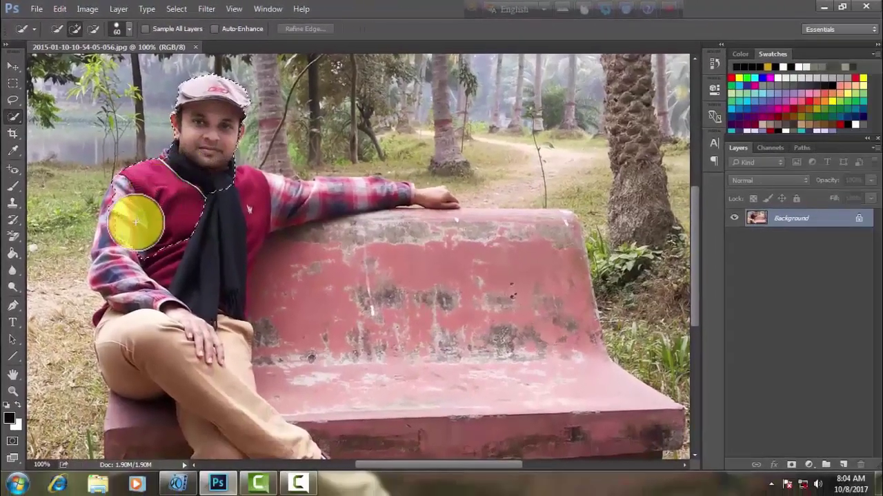
drag(136, 222, 133, 261)
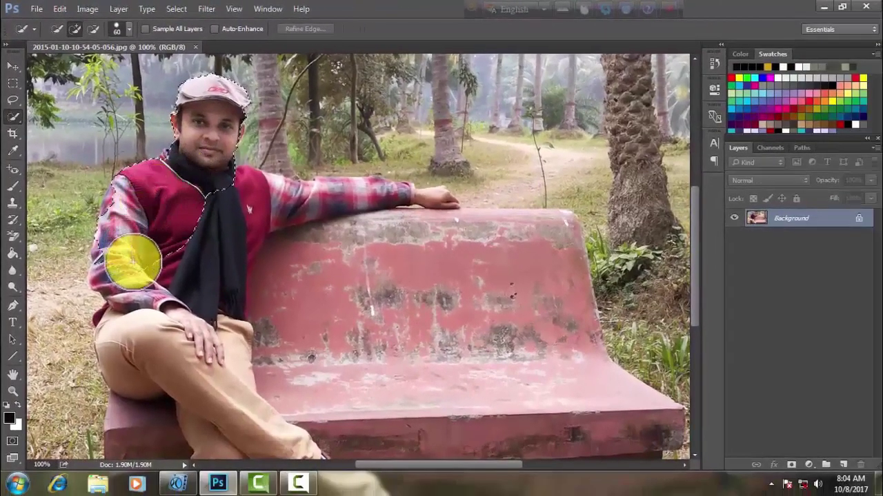
mouse_move(134, 327)
mouse_down()
mouse_move(158, 365)
mouse_move(228, 421)
mouse_move(370, 384)
mouse_move(333, 254)
mouse_move(366, 211)
mouse_move(432, 205)
mouse_move(485, 244)
mouse_move(496, 373)
mouse_move(487, 427)
mouse_move(585, 441)
mouse_up()
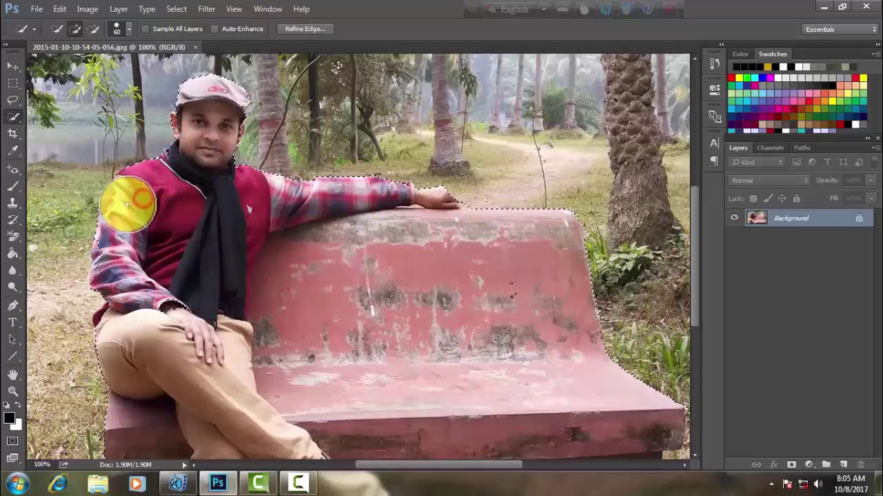
drag(128, 205, 116, 263)
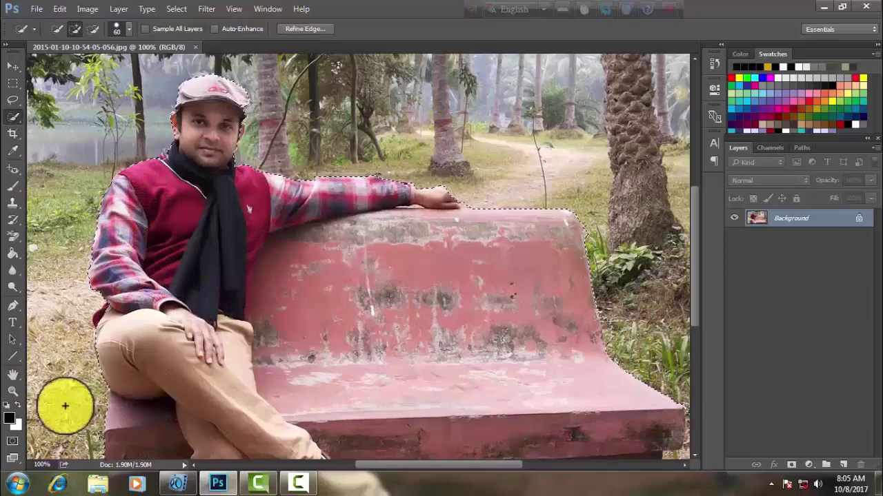
key(ctrl+plus)
Subtract the grass beside the knee, leg and bench from the selection
drag(275, 354, 414, 286)
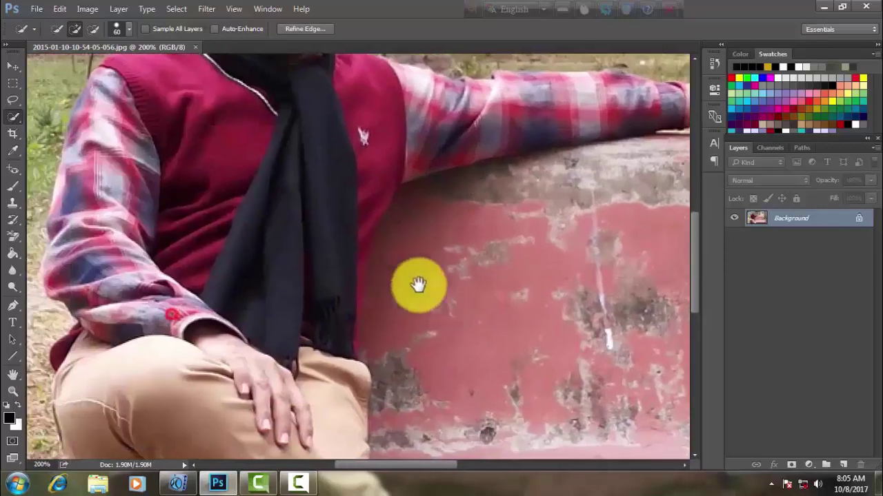
mouse_move(109, 307)
mouse_down()
mouse_move(246, 321)
mouse_move(393, 222)
mouse_move(368, 193)
mouse_up()
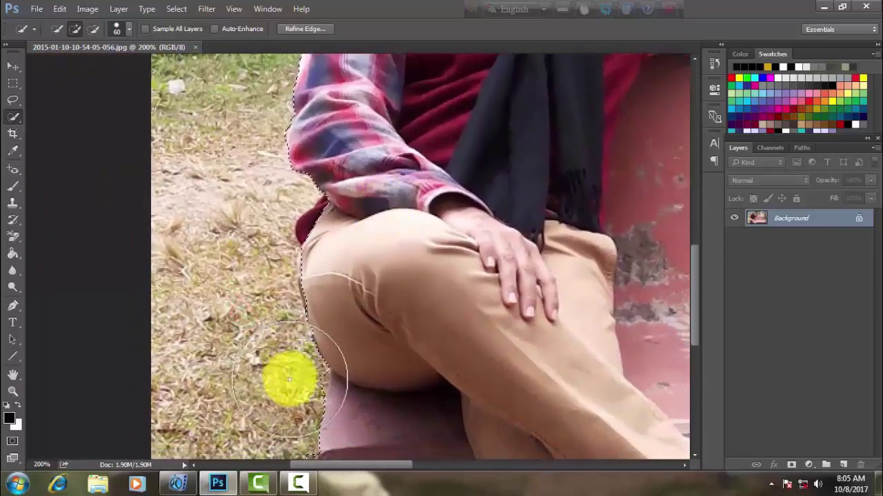
drag(289, 387, 345, 393)
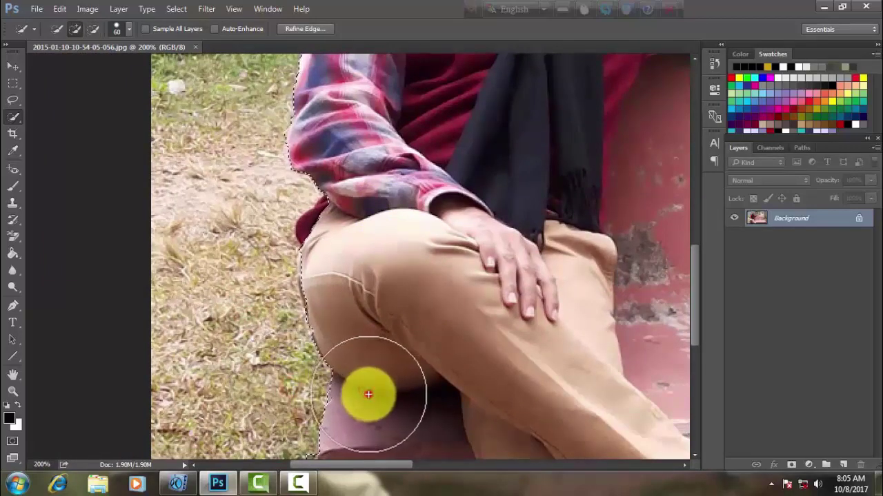
key(ctrl+d)
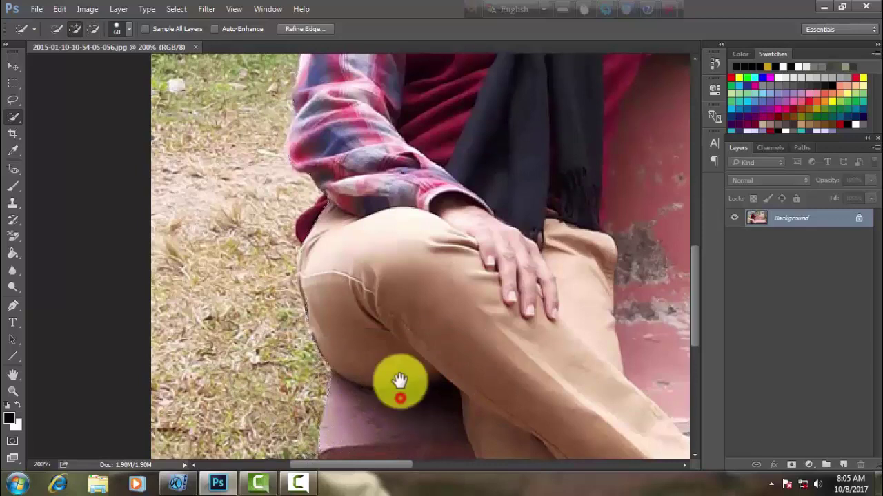
drag(400, 380, 384, 207)
drag(263, 278, 219, 278)
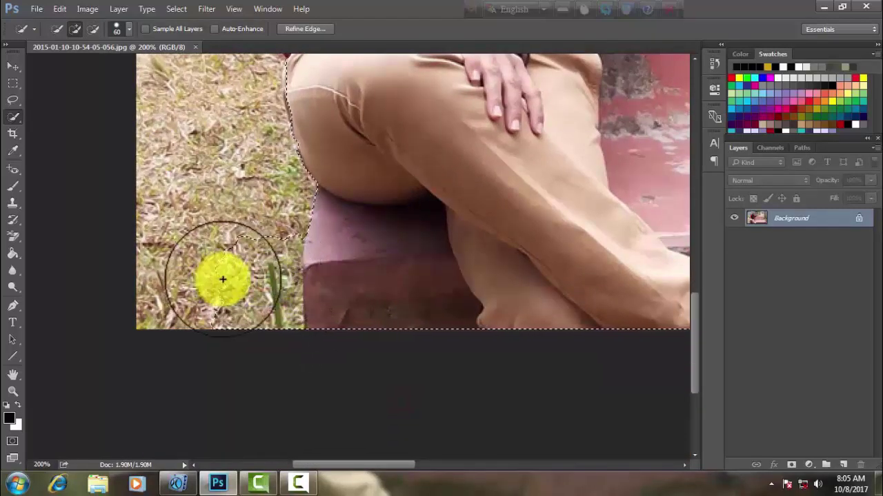
drag(223, 280, 247, 265)
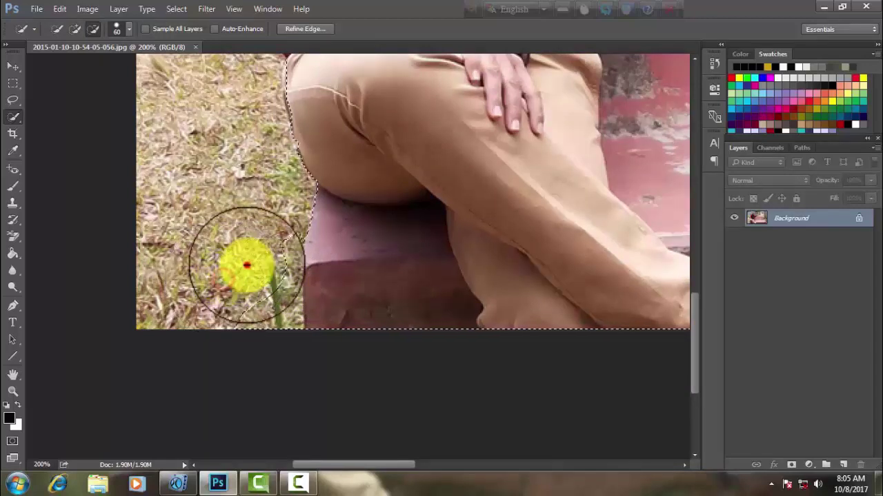
drag(256, 301, 258, 256)
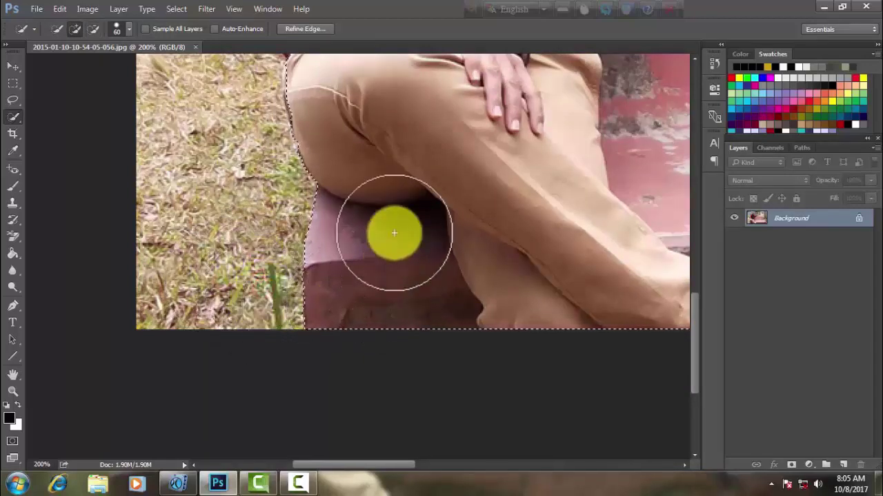
mouse_move(384, 186)
mouse_down()
mouse_move(398, 269)
mouse_move(369, 295)
mouse_up()
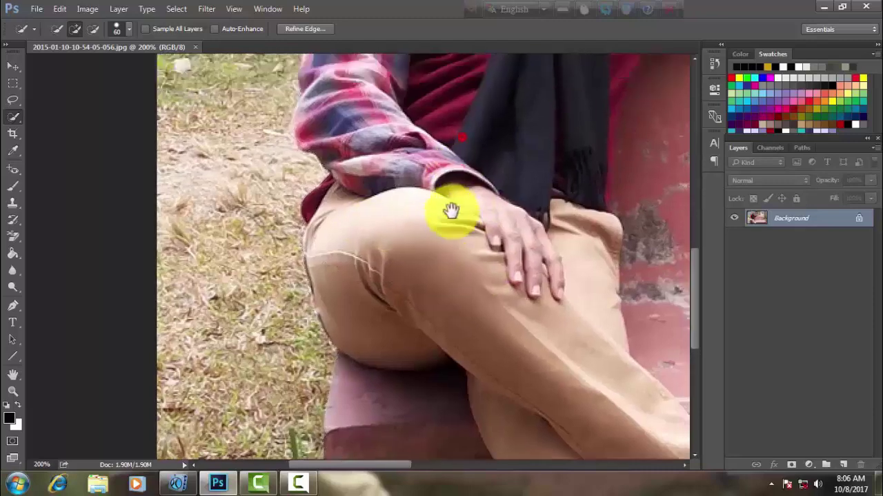
drag(453, 205, 443, 358)
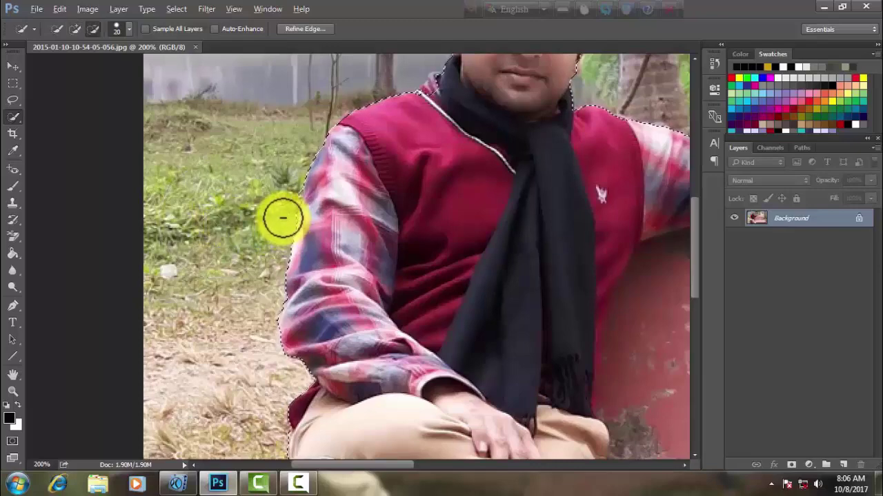
At 500% zoom with a size-10 brush, refine the selection along the face edge
alt+scroll(234, 214, up, 2)
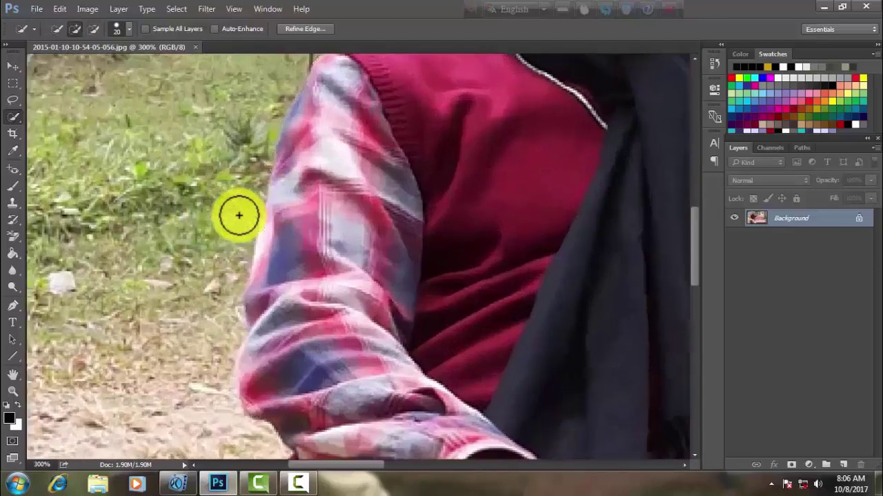
key(alt)
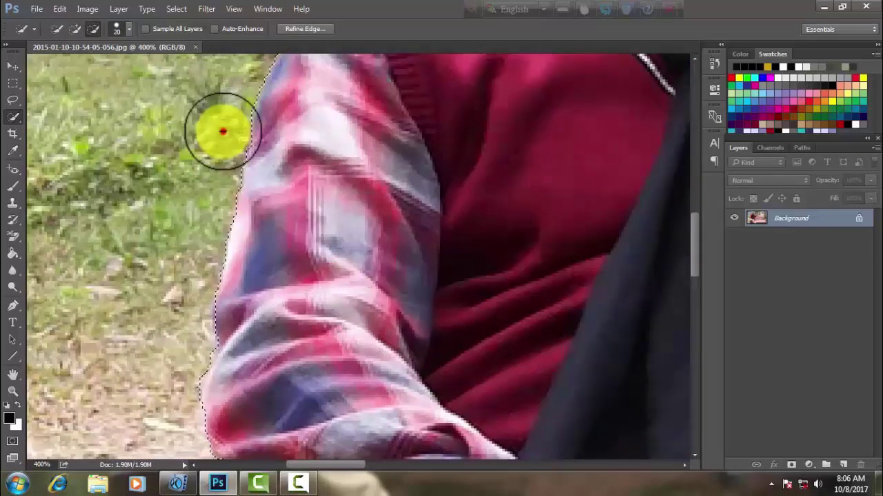
click(223, 131)
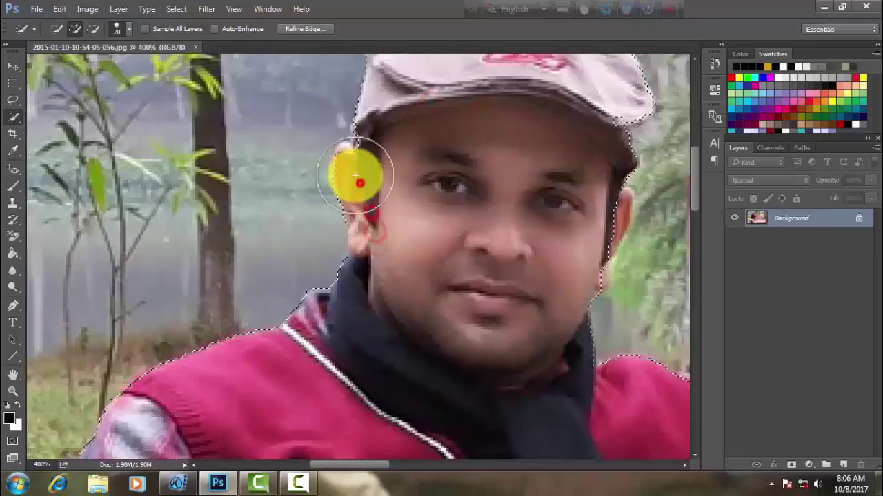
key(ctrl+plus)
key(bracketleft)
key(bracketleft)
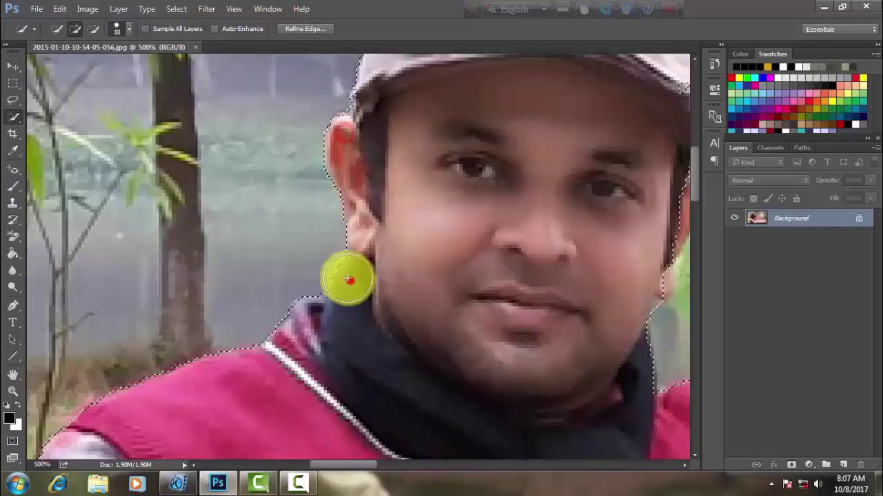
scroll(418, 200, up, 5)
drag(418, 200, 325, 183)
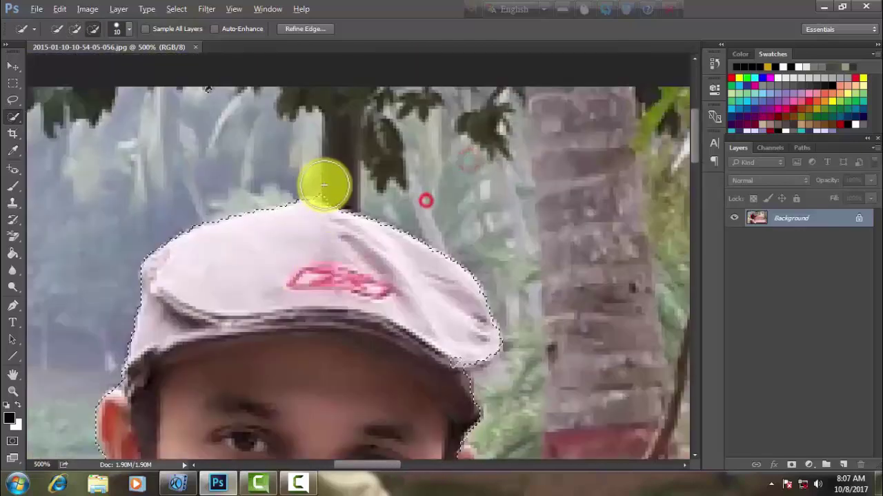
mouse_move(443, 364)
mouse_down()
mouse_move(200, 264)
mouse_move(193, 384)
mouse_up()
alt+click(258, 307)
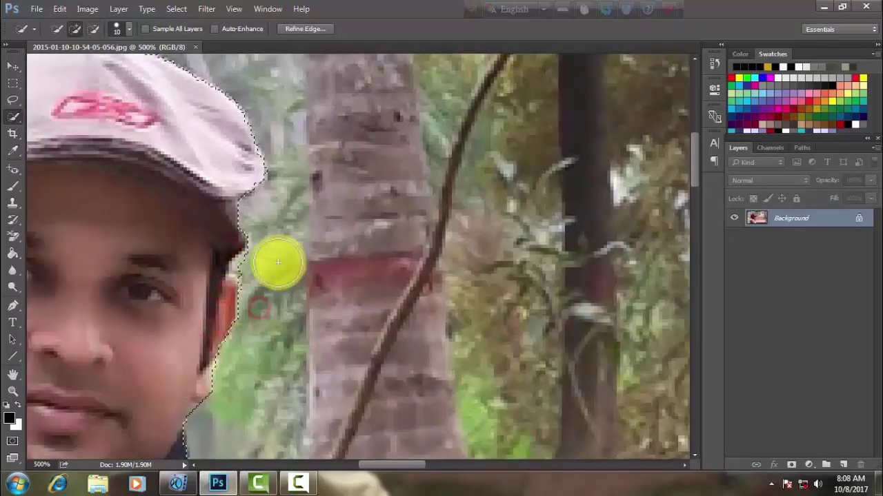
mouse_move(232, 305)
mouse_down()
mouse_move(213, 383)
mouse_move(232, 312)
mouse_up()
scroll(232, 285, down, 5)
Refine the selection along the shirt, arm and hand edges
mouse_move(341, 266)
mouse_down()
mouse_move(282, 286)
mouse_move(270, 321)
mouse_move(371, 339)
mouse_move(376, 326)
mouse_up()
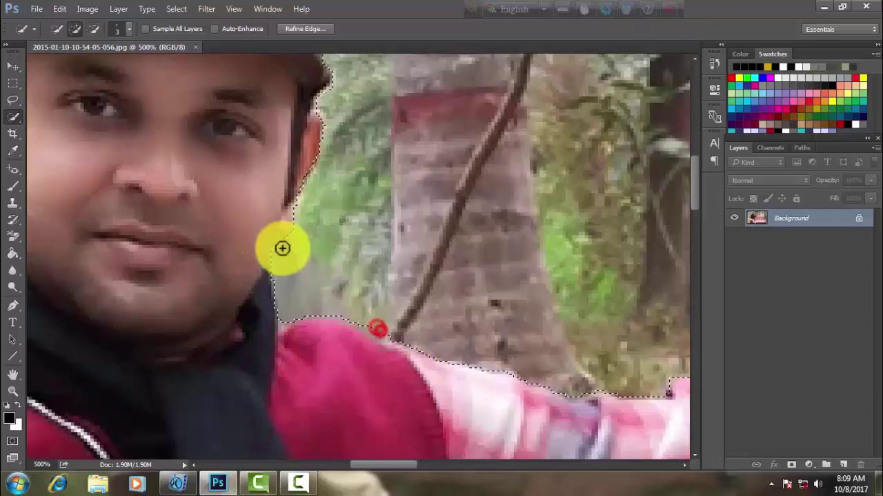
click(282, 246)
click(531, 400)
scroll(393, 277, down, 3)
scroll(394, 277, right, 5)
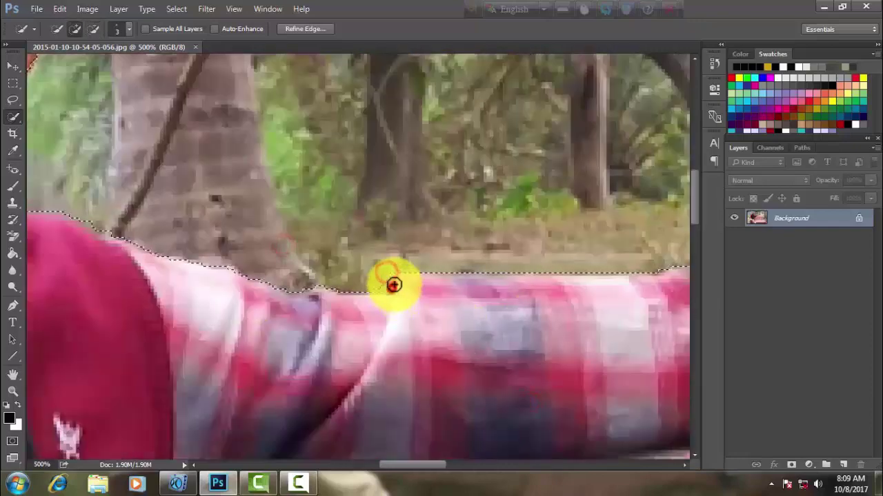
scroll(383, 275, right, 5)
scroll(509, 345, right, 5)
drag(359, 311, 376, 330)
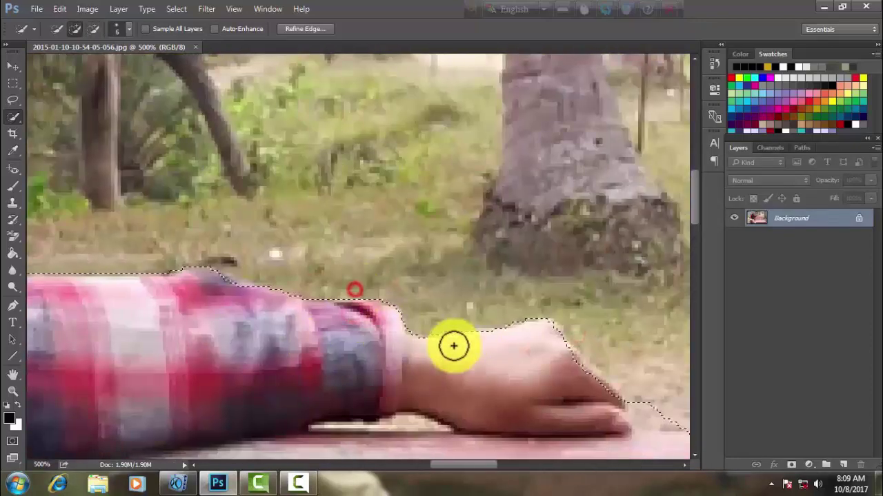
click(498, 339)
mouse_move(541, 329)
mouse_down()
mouse_move(610, 360)
mouse_move(679, 416)
mouse_up()
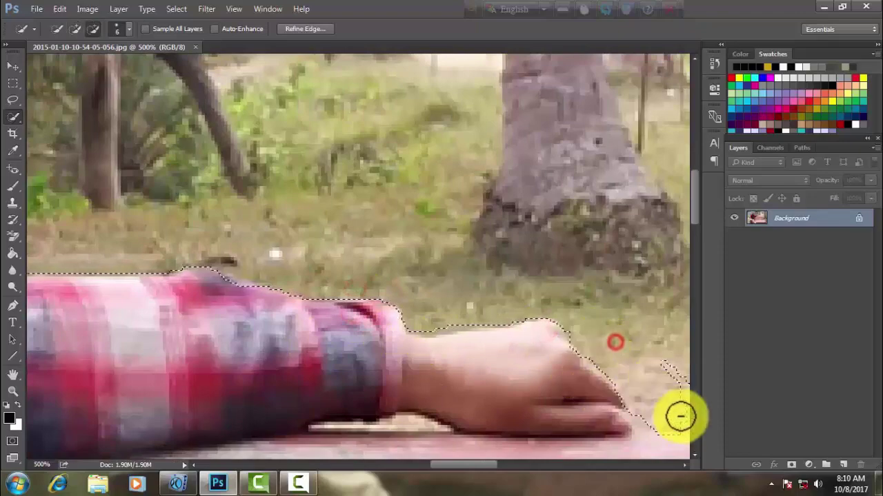
click(441, 317)
Extend the selection along the bench's top edge and side
click(496, 339)
scroll(428, 367, down, 3)
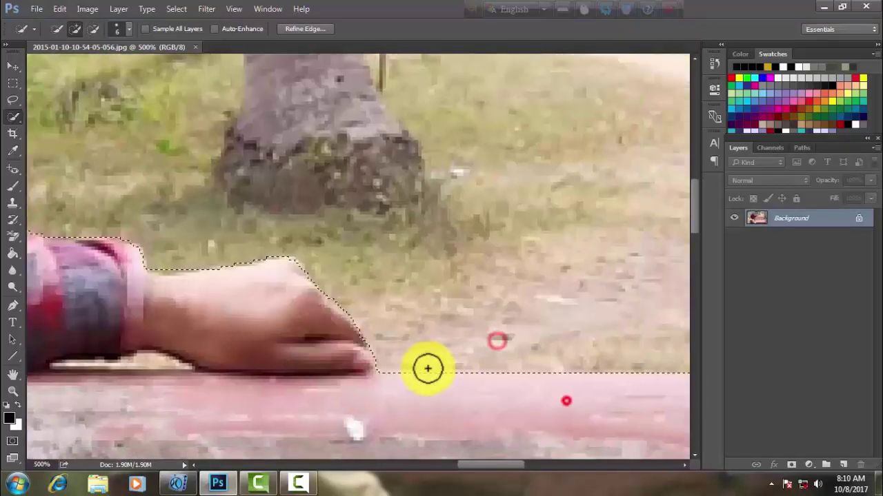
scroll(306, 325, right, 5)
scroll(572, 278, right, 5)
click(575, 278)
click(506, 217)
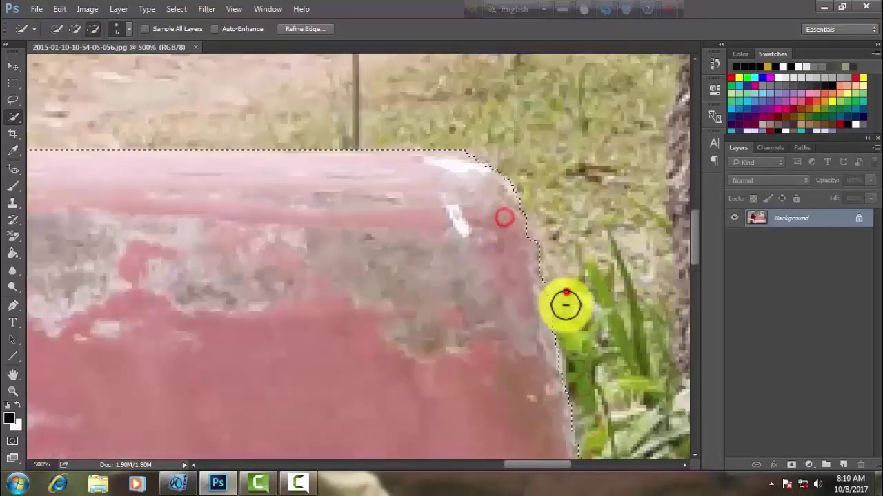
scroll(567, 301, down, 5)
drag(462, 408, 522, 251)
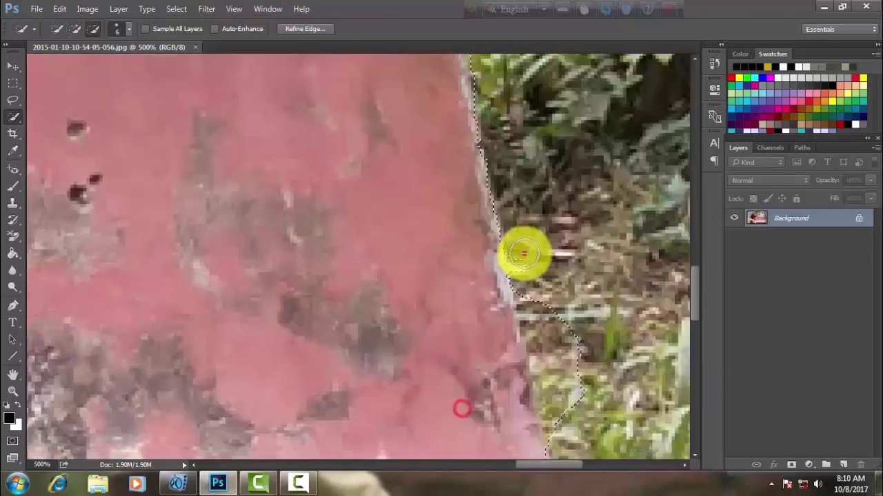
click(513, 389)
Add the bench's side, upper right corner and dark bottom strip to the selection
drag(582, 410, 528, 276)
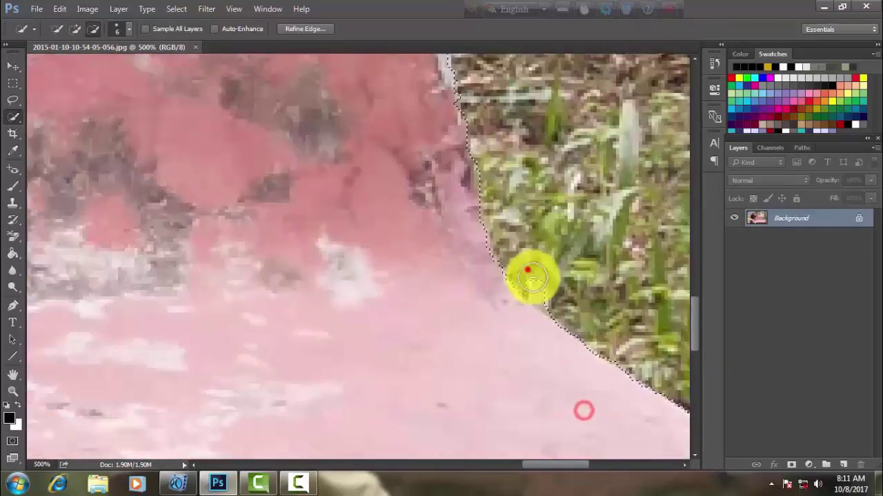
drag(512, 364, 513, 266)
drag(532, 295, 627, 256)
click(626, 199)
click(465, 418)
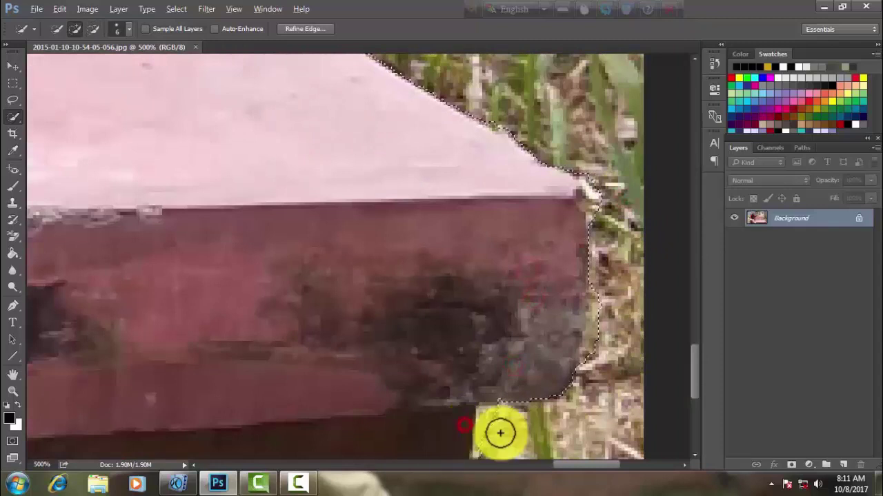
click(496, 419)
click(611, 293)
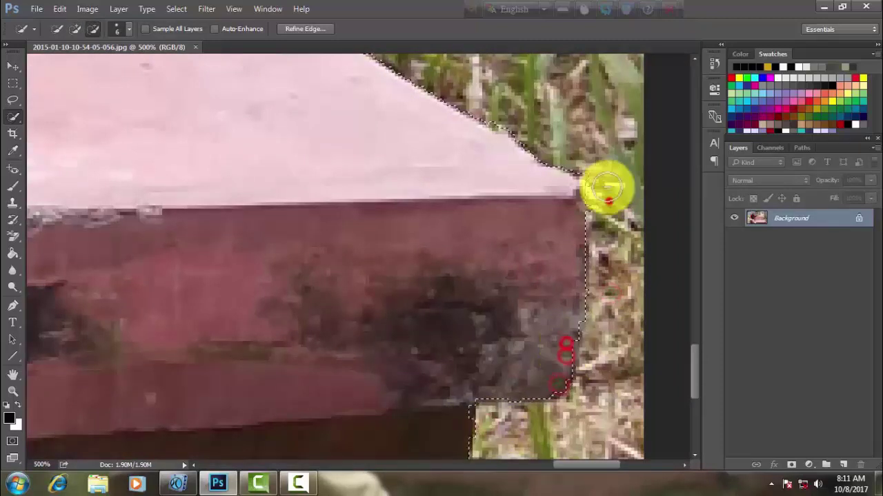
click(591, 174)
click(365, 371)
scroll(390, 238, down, 2)
click(490, 311)
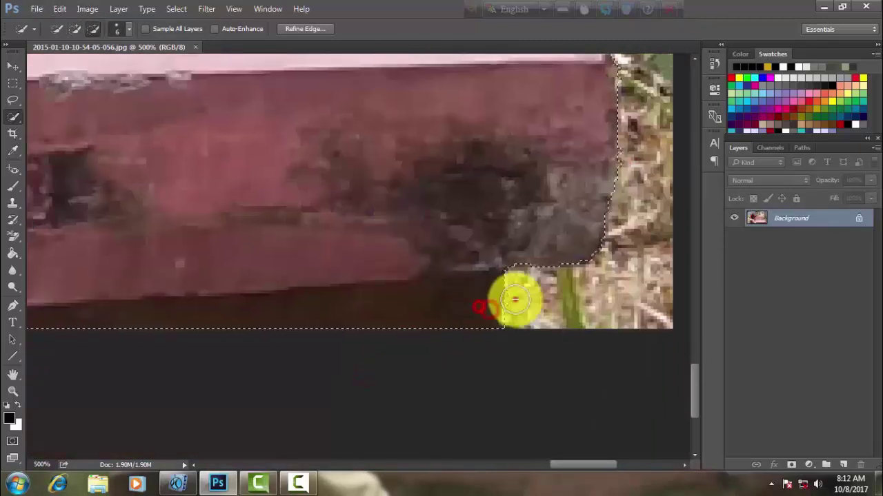
key(ctrl+0)
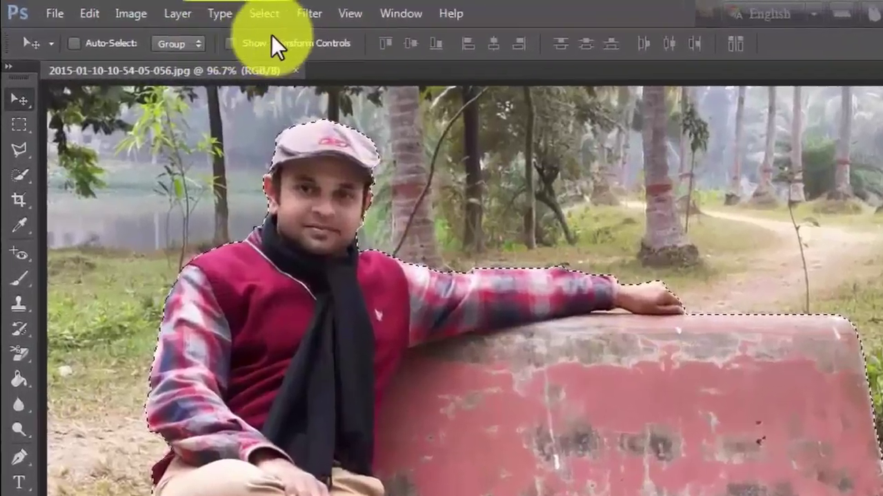
Refine the selection edge around the cap, arm and bench with Smooth 6 and Contrast 27%
click(176, 8)
click(365, 287)
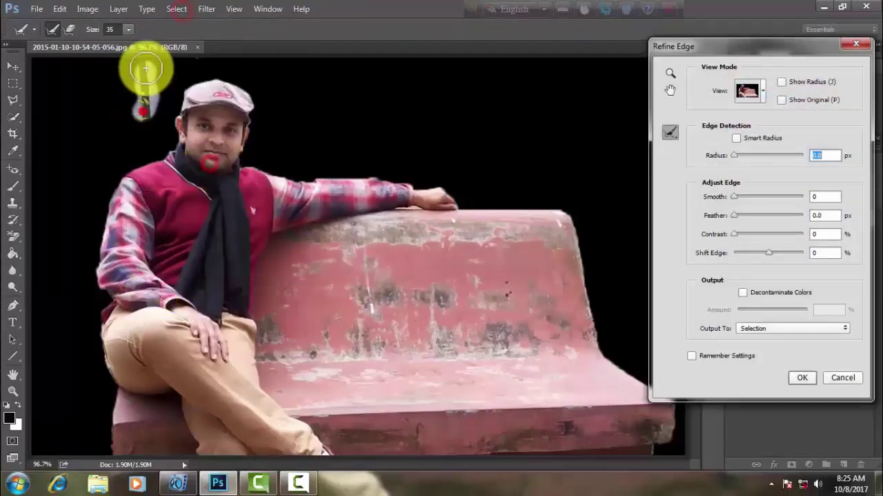
drag(145, 68, 422, 182)
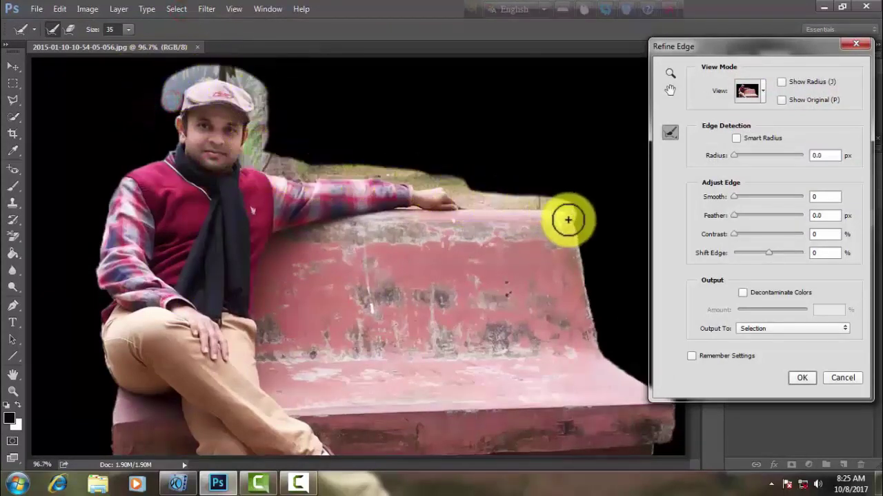
drag(422, 182, 669, 400)
mouse_move(112, 382)
mouse_down()
mouse_move(117, 442)
mouse_move(198, 129)
mouse_up()
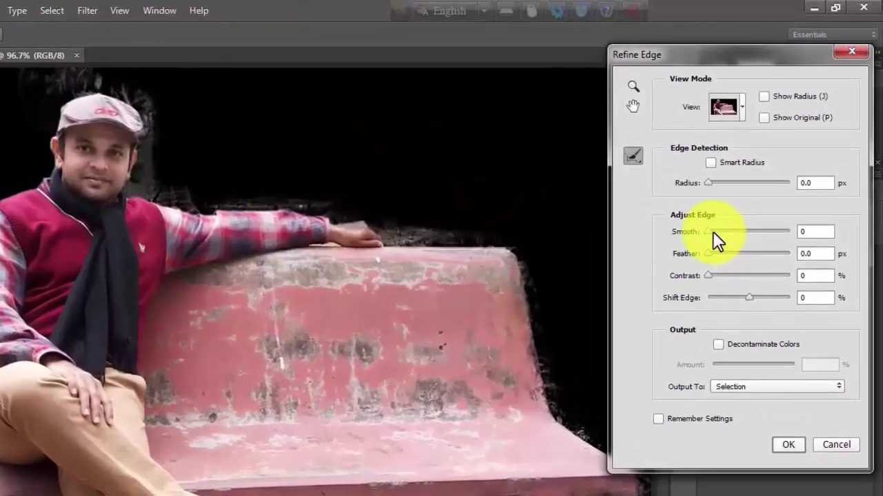
click(728, 204)
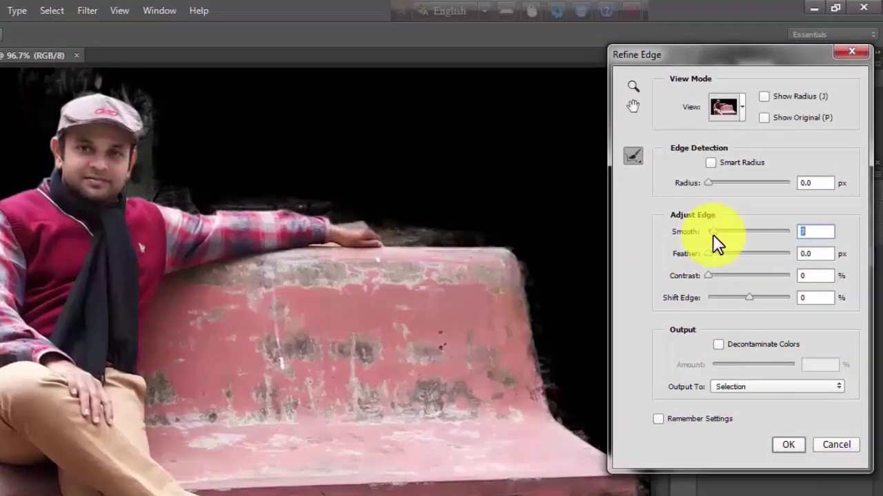
text(6)
mouse_move(708, 275)
mouse_down()
mouse_move(761, 277)
mouse_move(729, 279)
mouse_up()
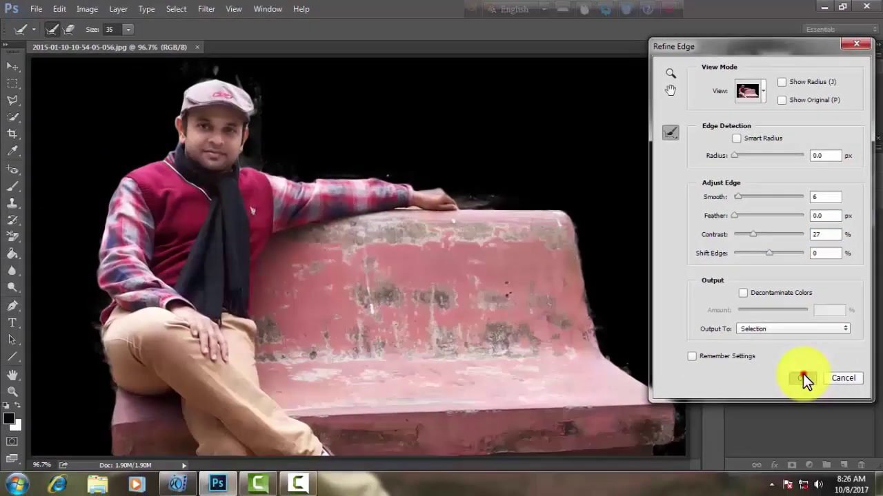
click(803, 375)
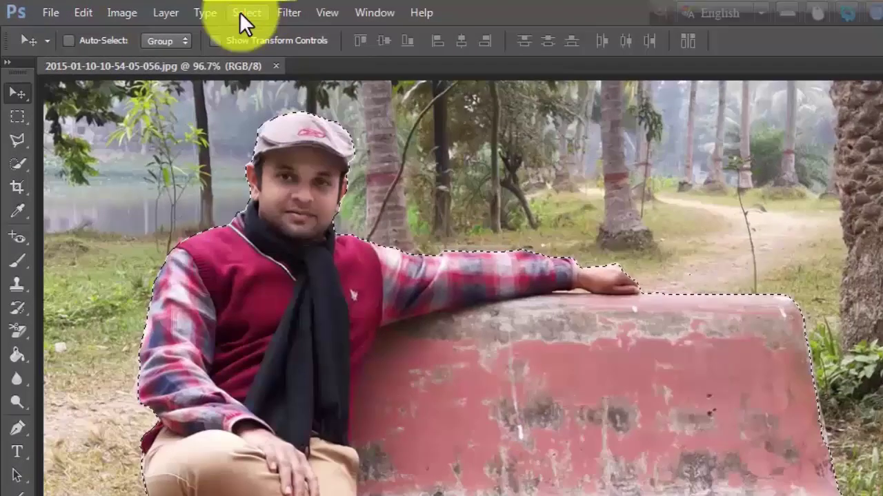
Save the current selection as a channel named 'selection'
click(176, 8)
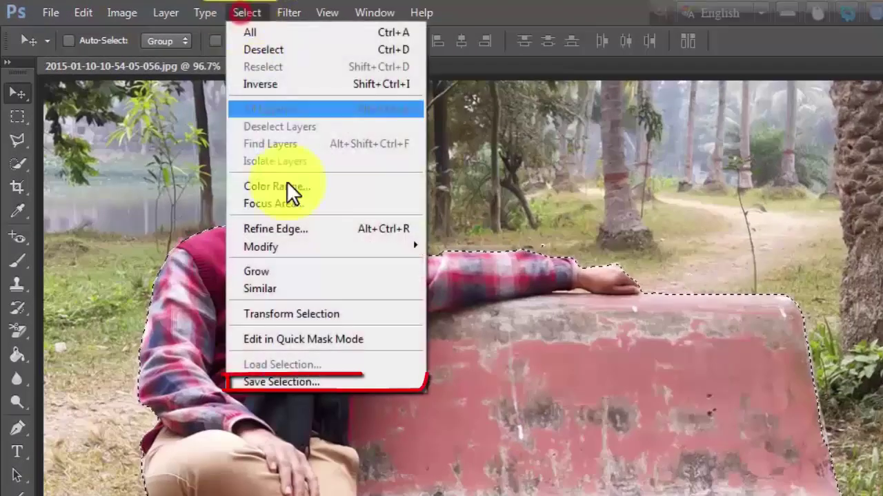
click(310, 383)
text(s)
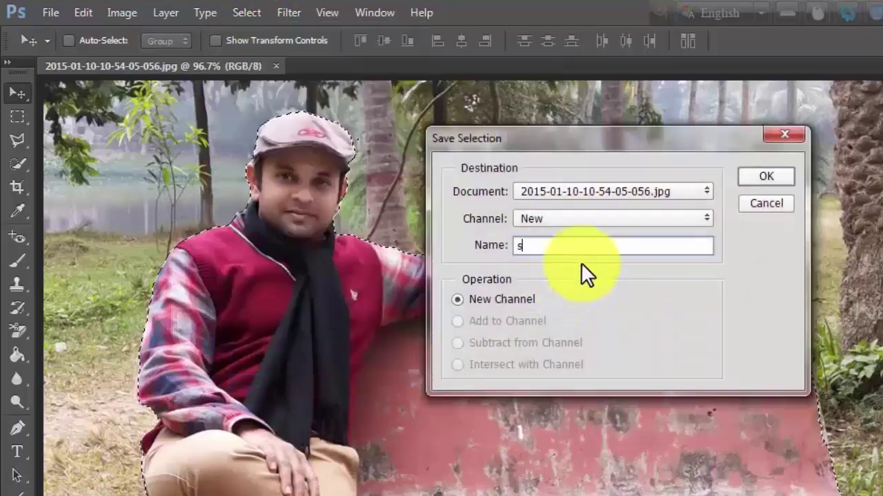
text(elect)
text(ion)
click(762, 181)
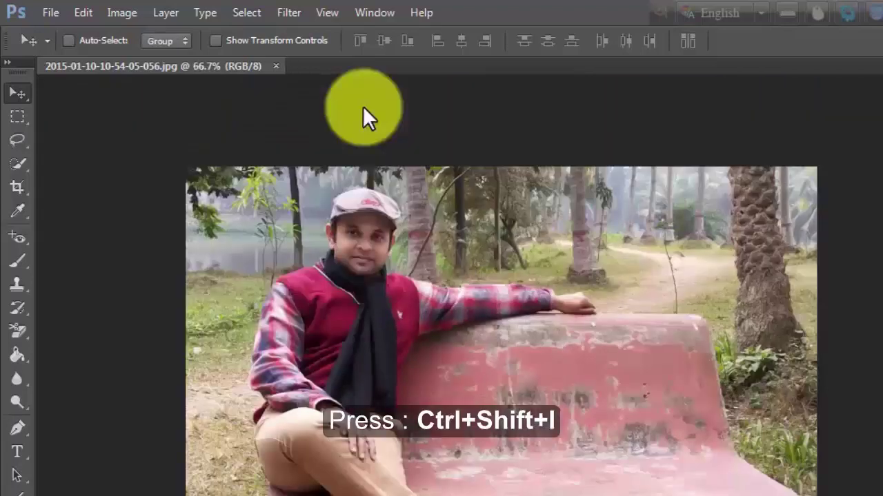
click(294, 13)
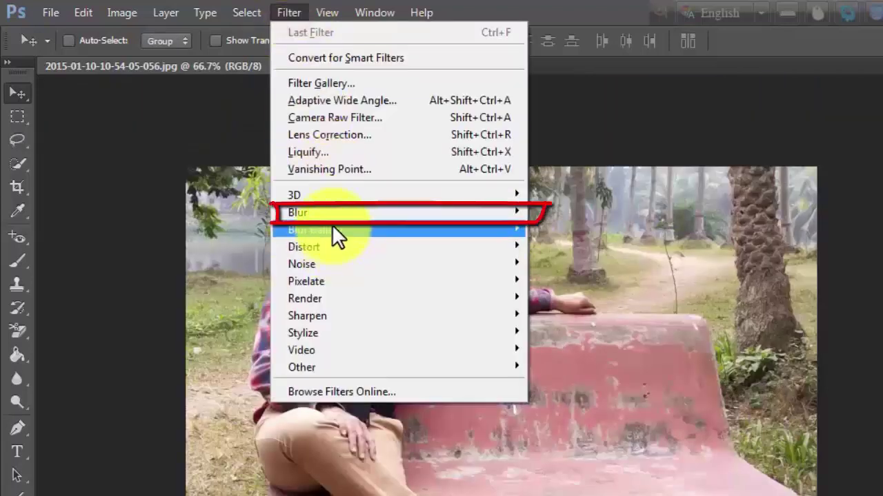
mouse_move(400, 212)
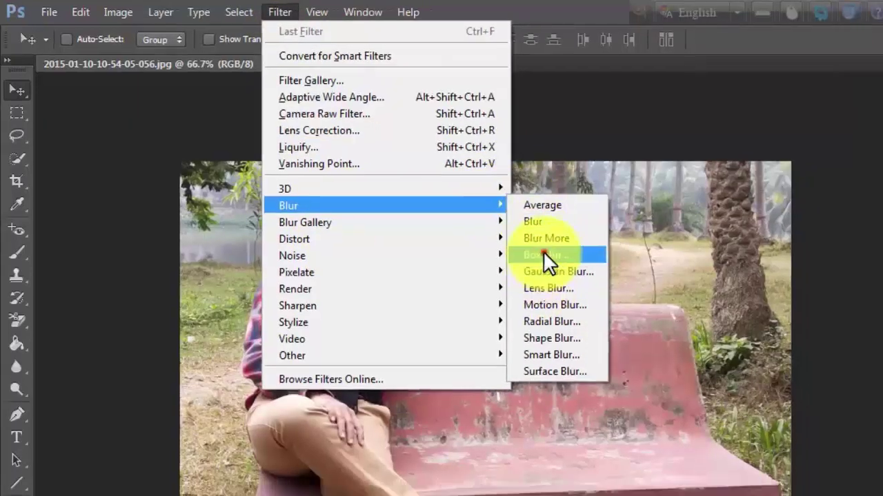
Apply a Box Blur with a 7-pixel radius to the selected background
click(551, 263)
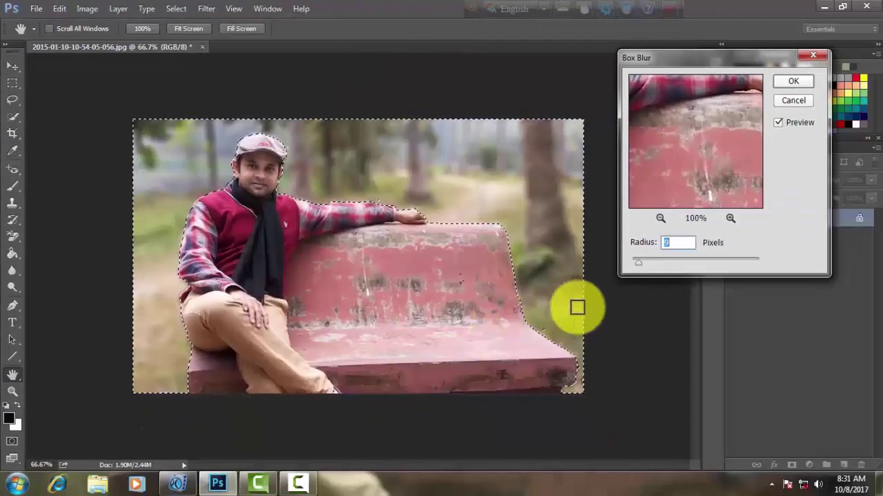
mouse_move(639, 262)
mouse_down()
mouse_move(703, 267)
mouse_move(628, 264)
mouse_up()
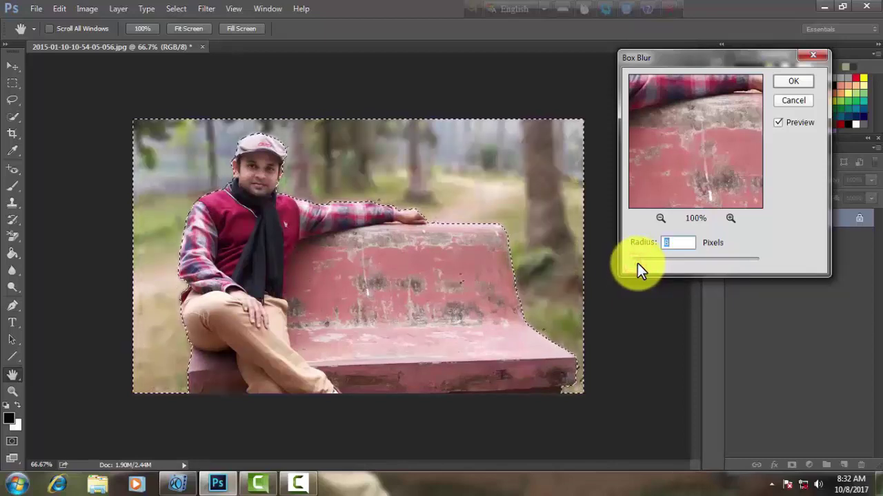
text(7)
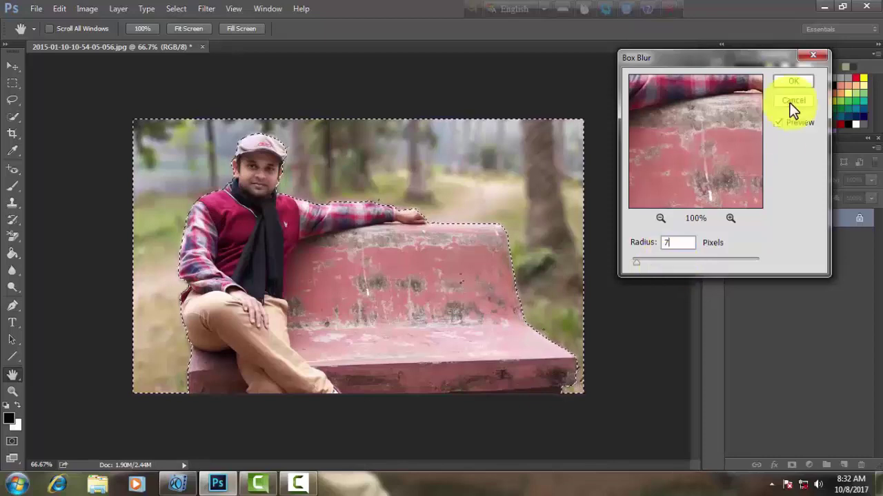
click(792, 82)
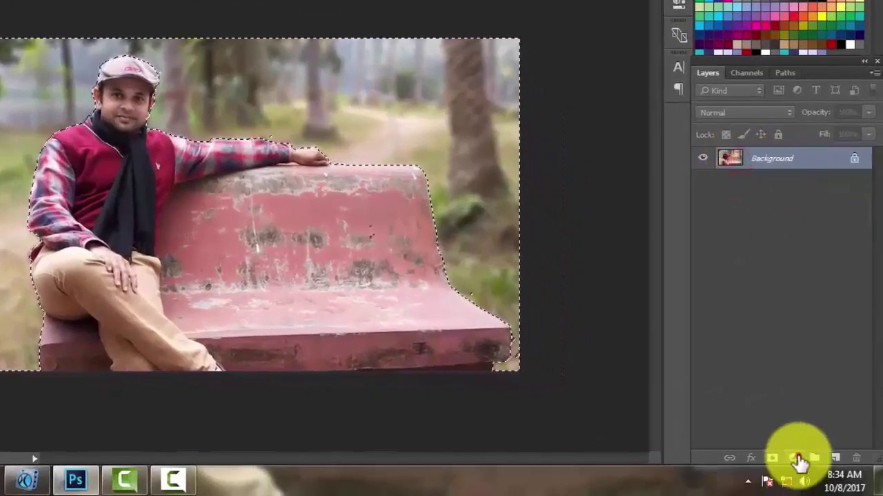
Add a Vibrance adjustment layer with Vibrance +61 and Saturation 0
click(797, 459)
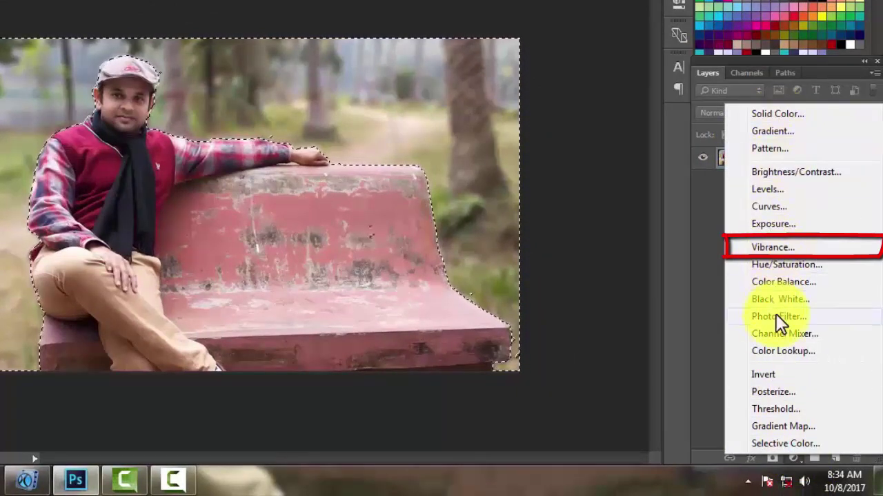
click(775, 248)
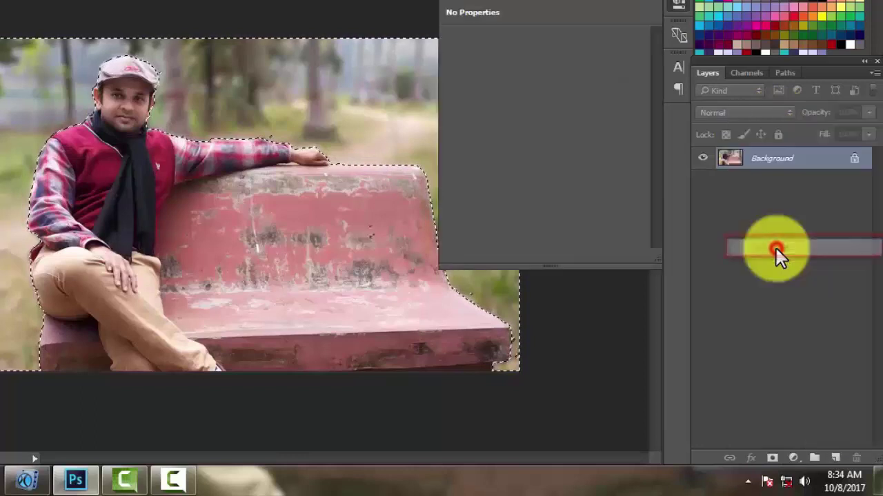
drag(544, 55, 603, 60)
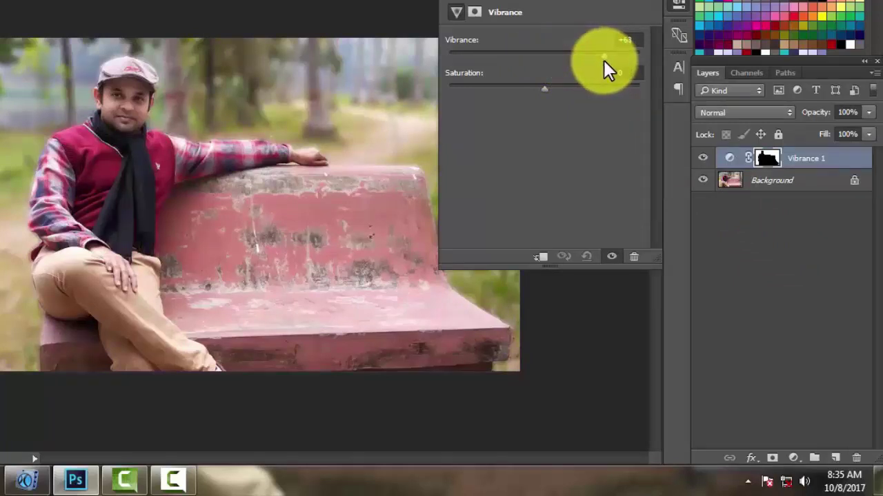
drag(603, 60, 602, 60)
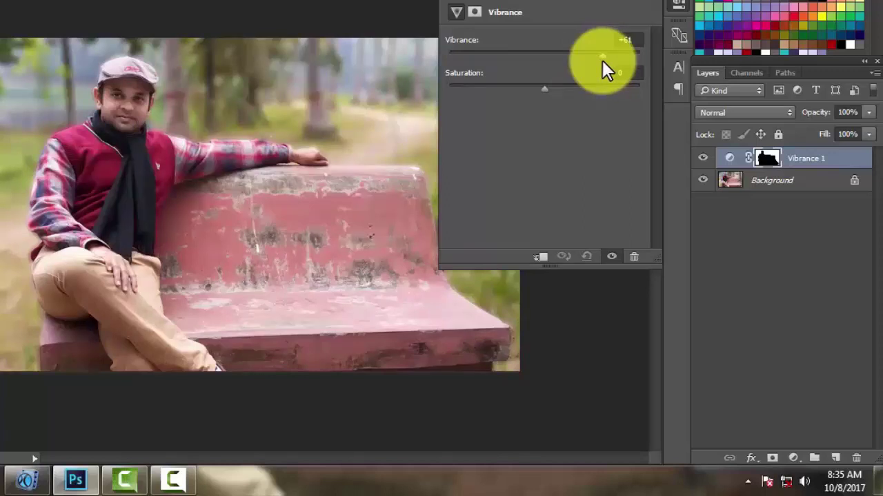
click(633, 2)
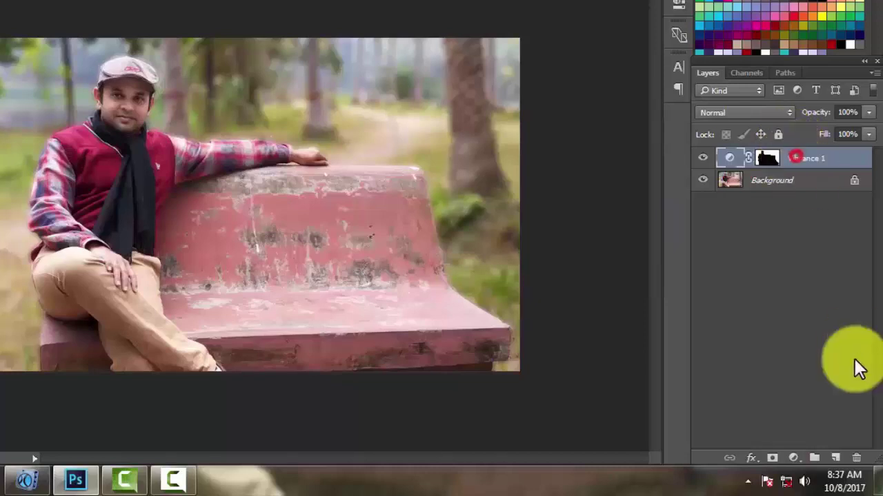
Add a Color Balance layer setting midtones to Cyan-Red -35, Magenta-Green +13, Yellow-Blue -13
click(793, 458)
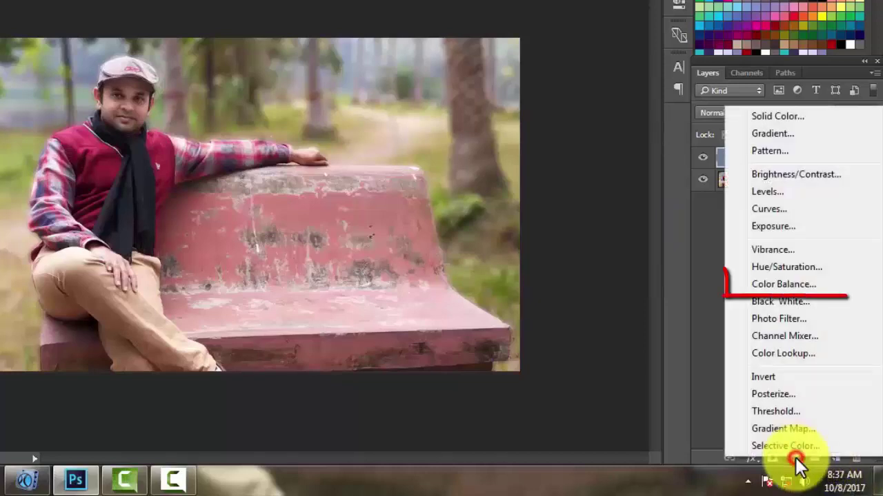
click(786, 285)
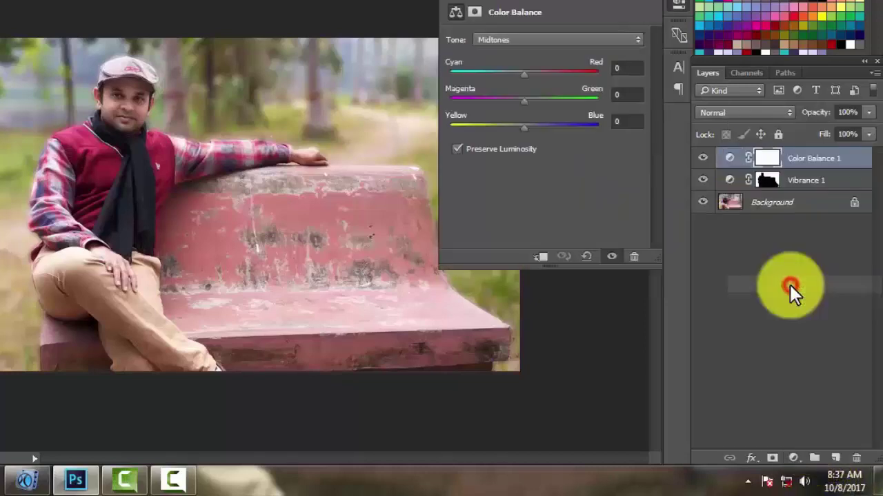
click(504, 41)
click(496, 63)
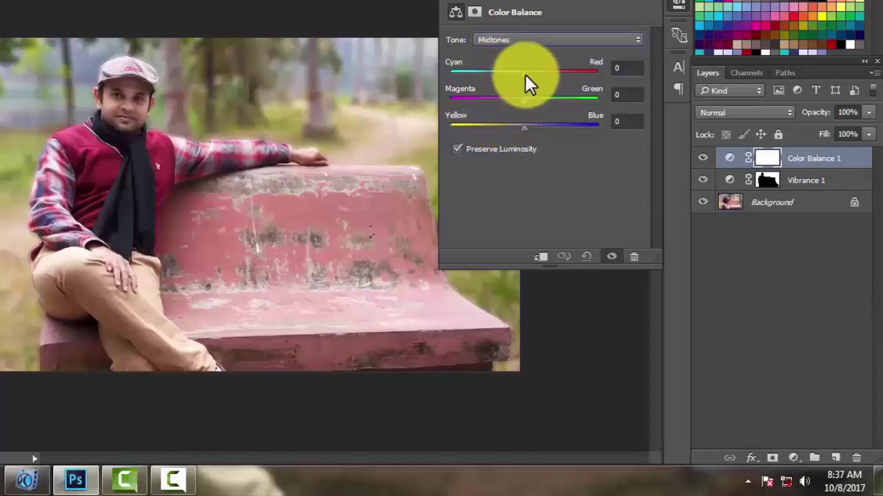
drag(525, 74, 496, 78)
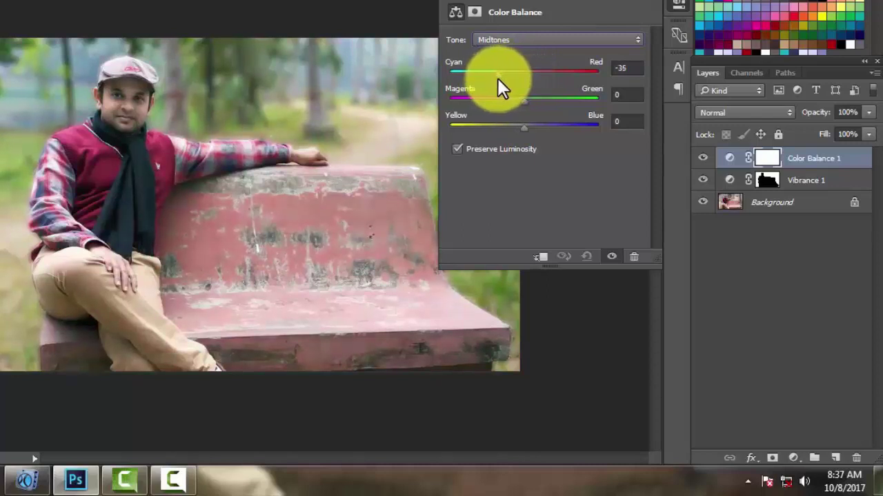
drag(497, 78, 534, 103)
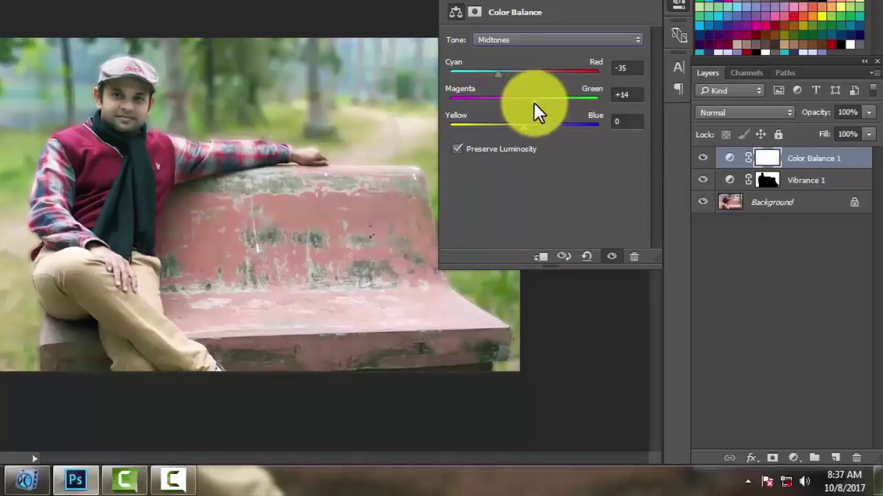
drag(534, 103, 533, 102)
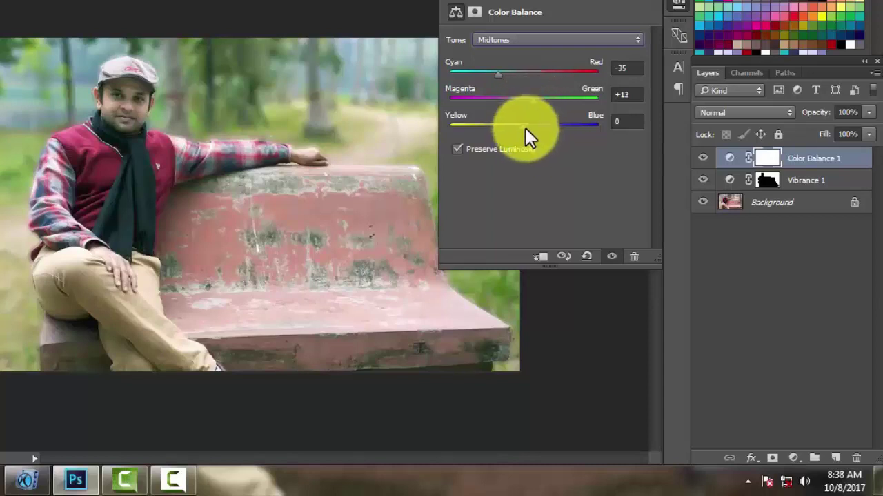
drag(525, 128, 513, 128)
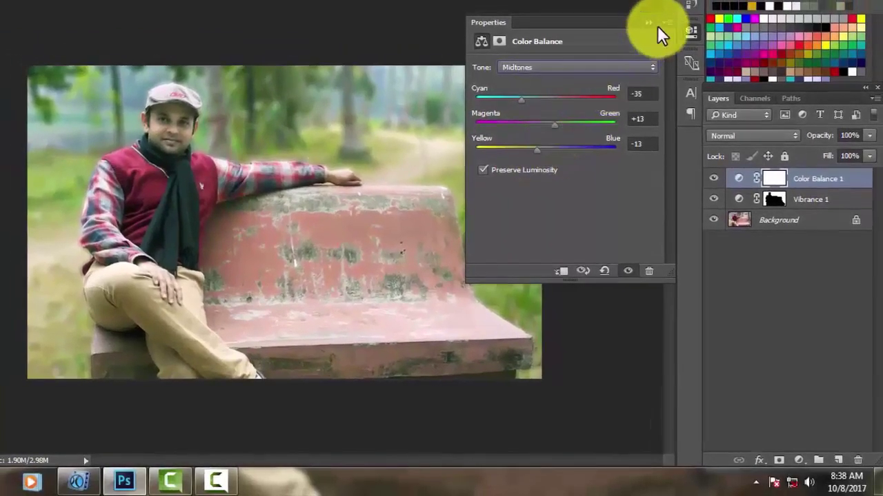
Toggle the Color Balance layer's visibility to compare before and after
click(646, 23)
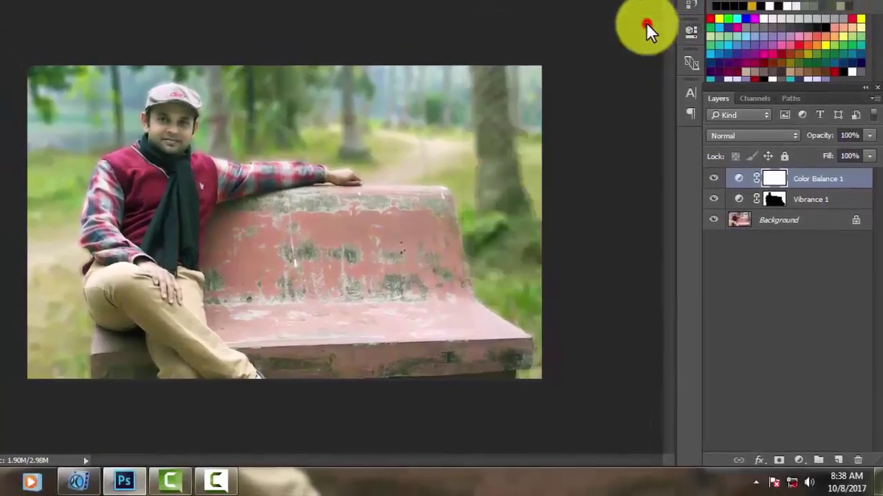
click(715, 178)
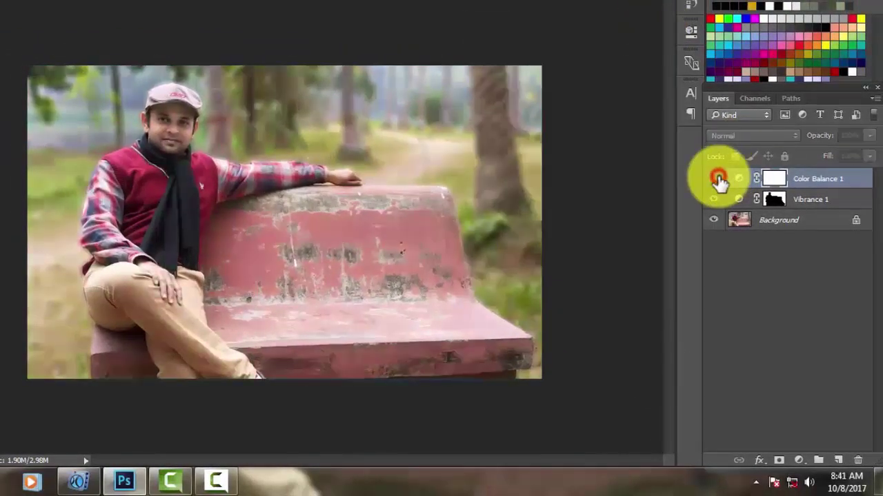
click(717, 178)
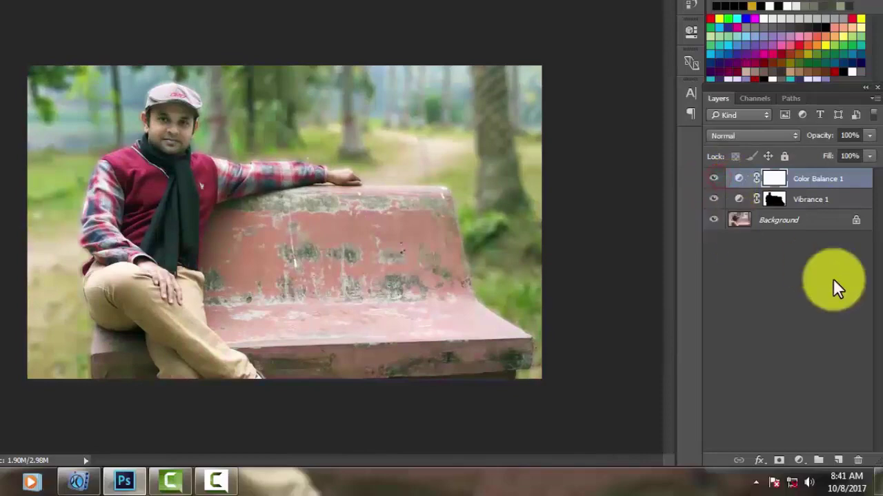
click(799, 460)
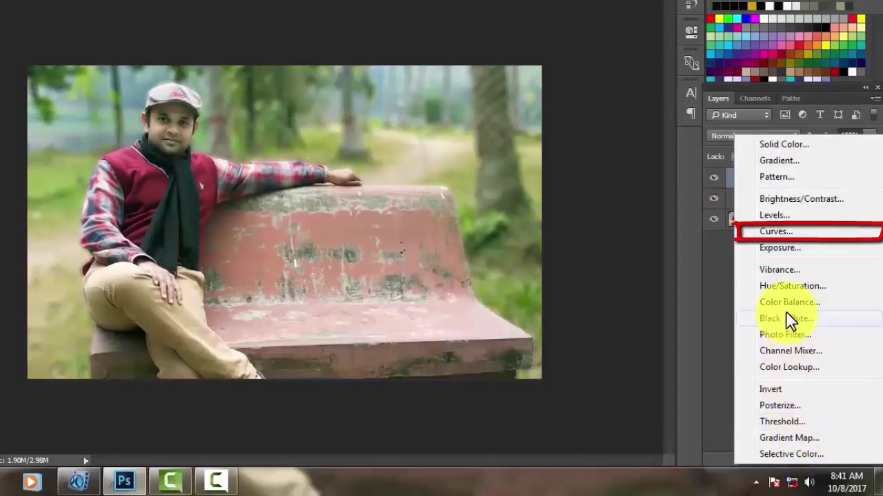
Add a Curves layer pulling in the black points of the RGB, Red, Green and Blue curves
click(774, 232)
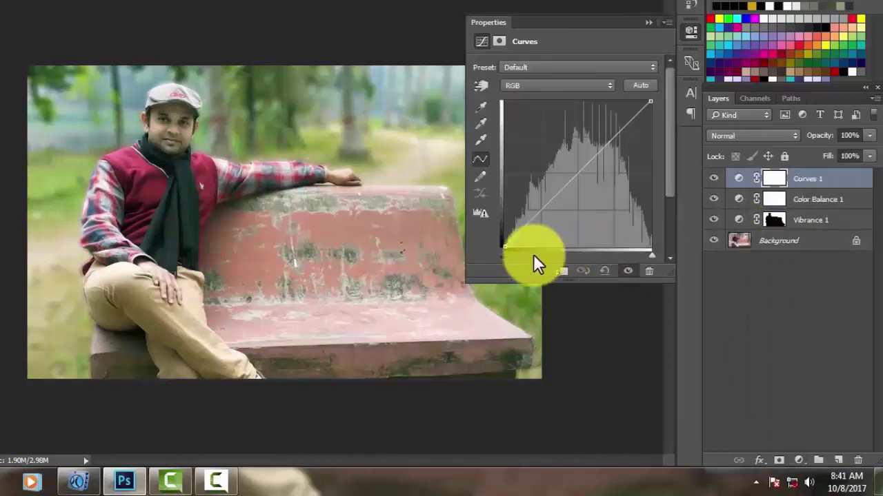
click(504, 246)
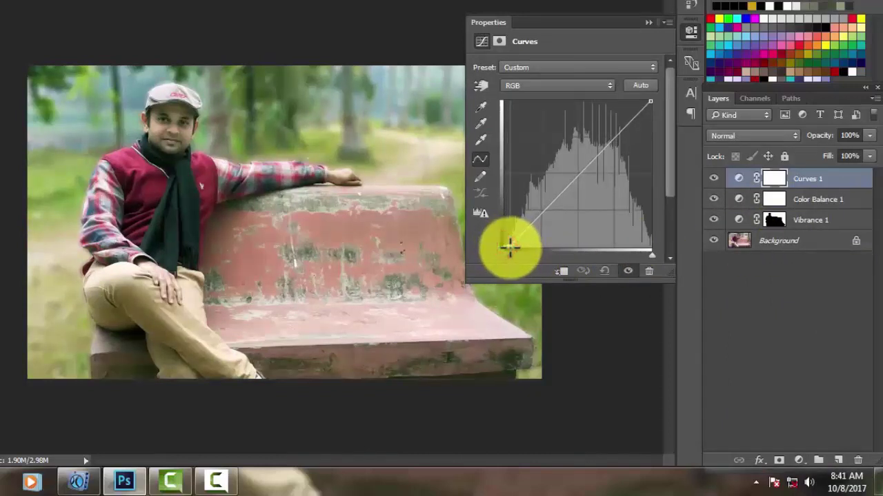
click(558, 85)
click(520, 104)
drag(506, 245, 519, 248)
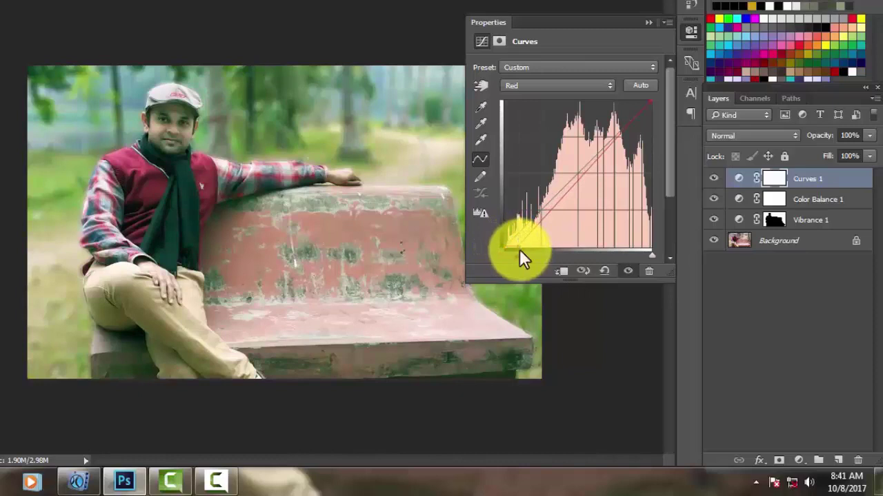
drag(546, 86, 533, 112)
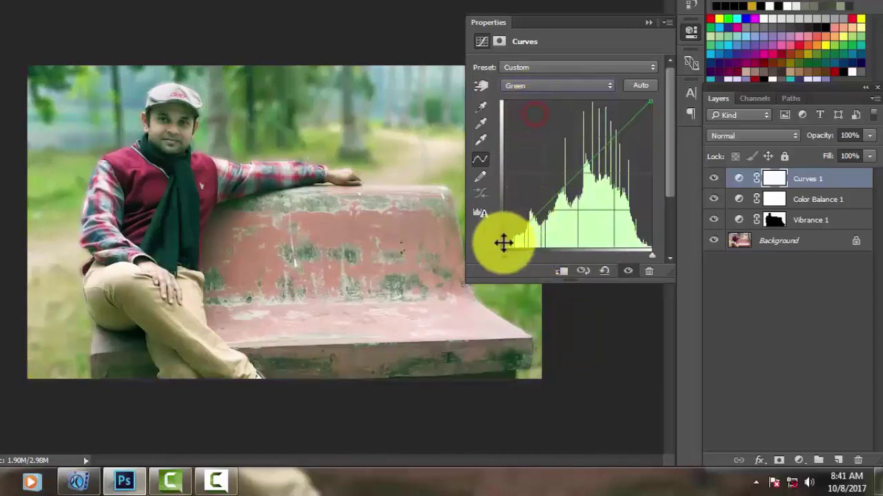
drag(506, 246, 516, 247)
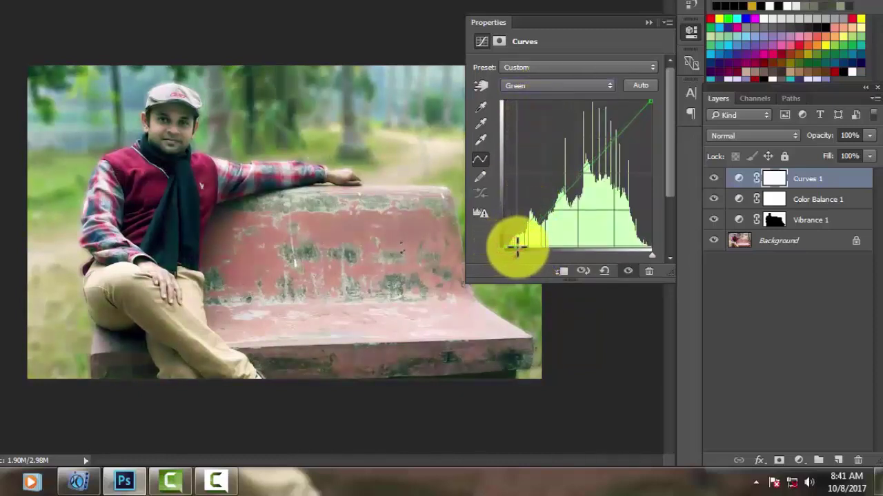
click(535, 85)
click(522, 122)
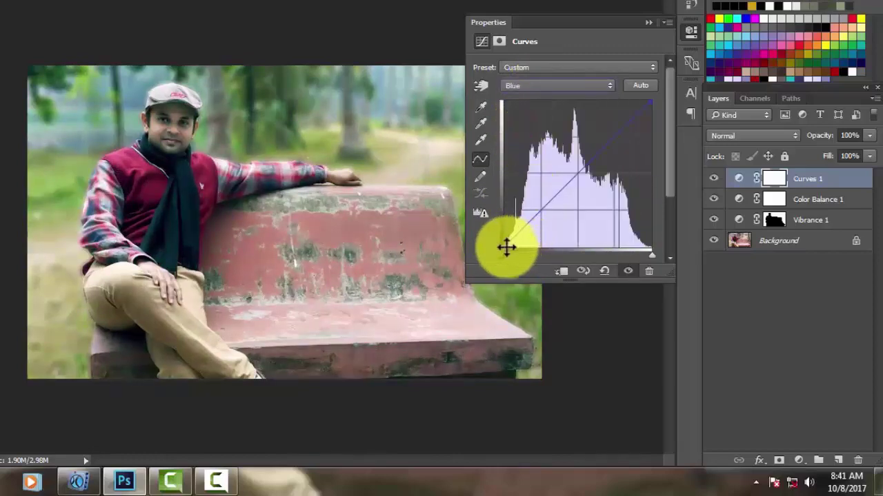
drag(506, 247, 517, 250)
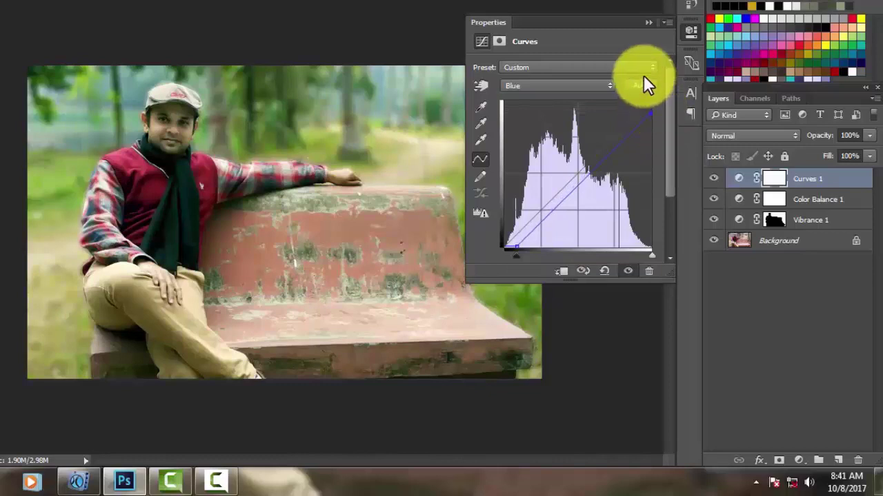
Toggle the Curves layer on and off to compare before and after
click(648, 22)
click(717, 178)
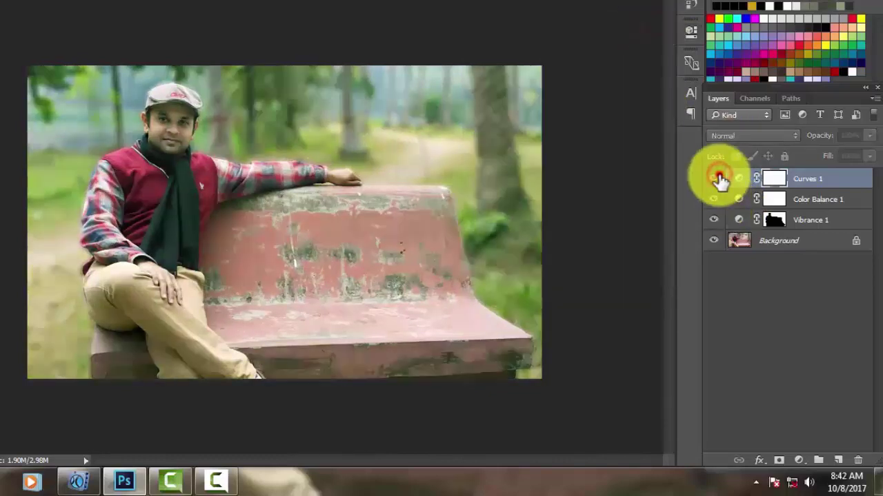
click(717, 178)
click(717, 178)
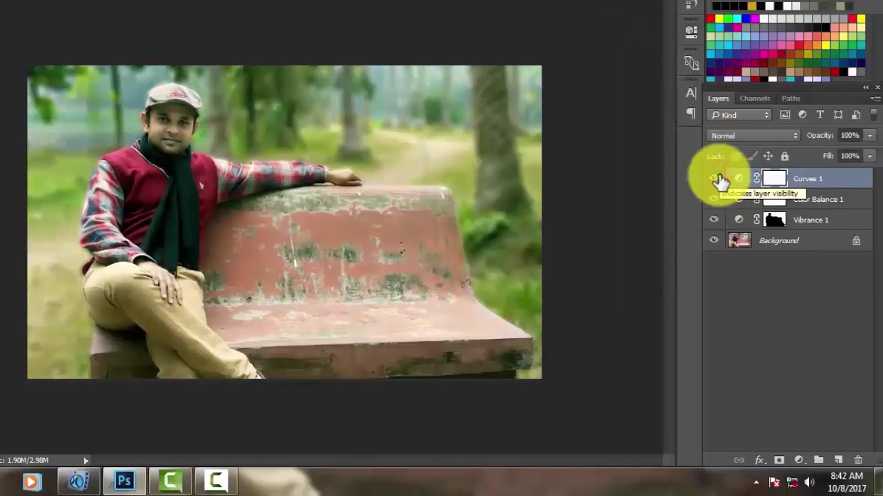
Add a Brightness/Contrast 1 adjustment layer with Brightness -50 and Contrast -18
click(799, 460)
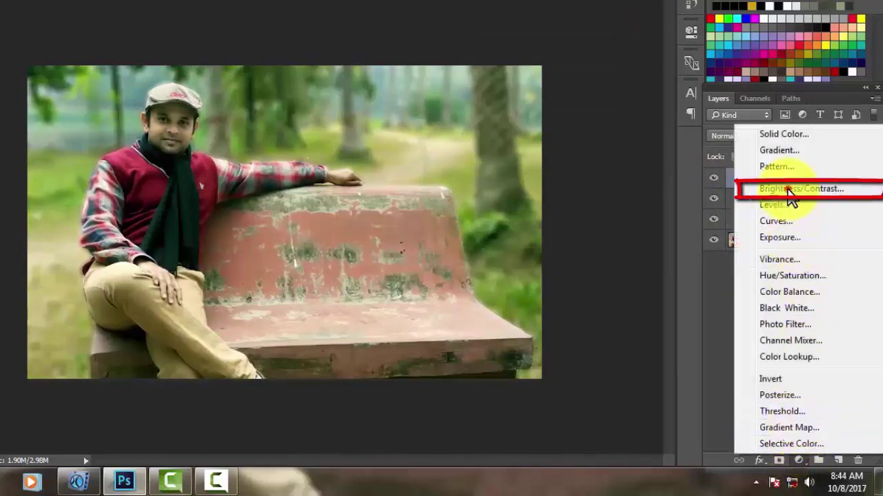
click(793, 189)
mouse_move(594, 141)
mouse_down()
mouse_move(567, 142)
mouse_move(578, 158)
mouse_up()
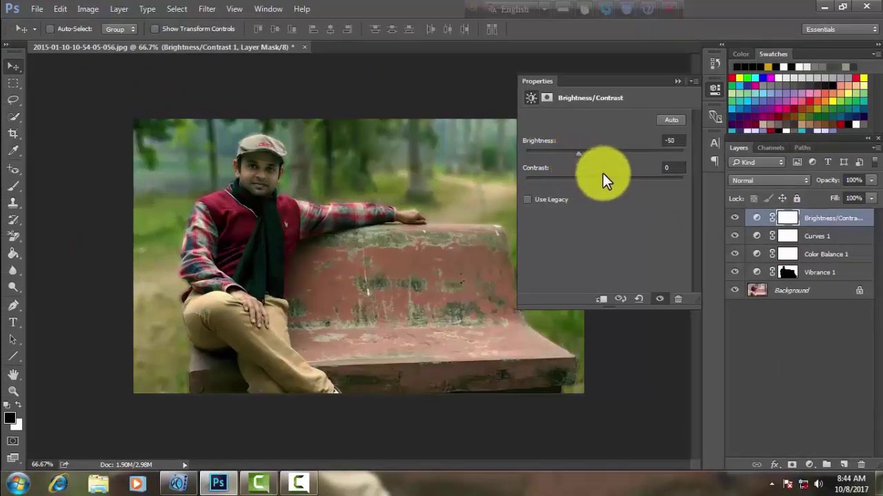
drag(604, 182, 576, 183)
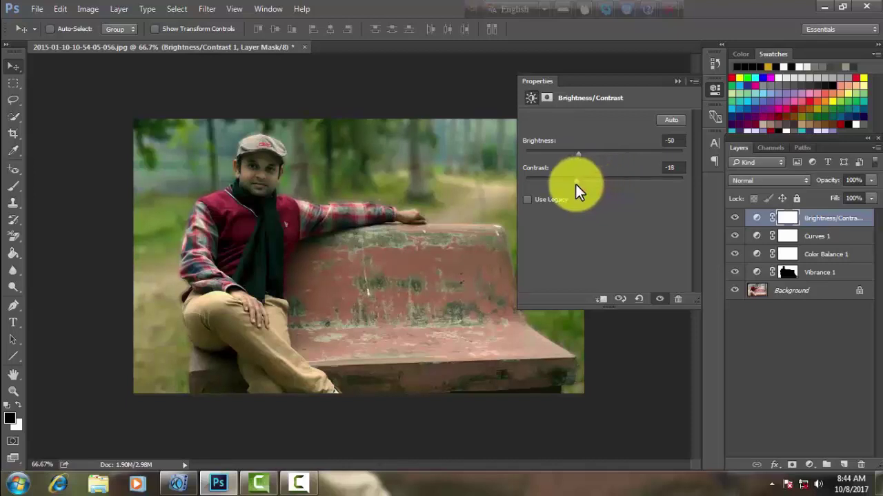
click(676, 81)
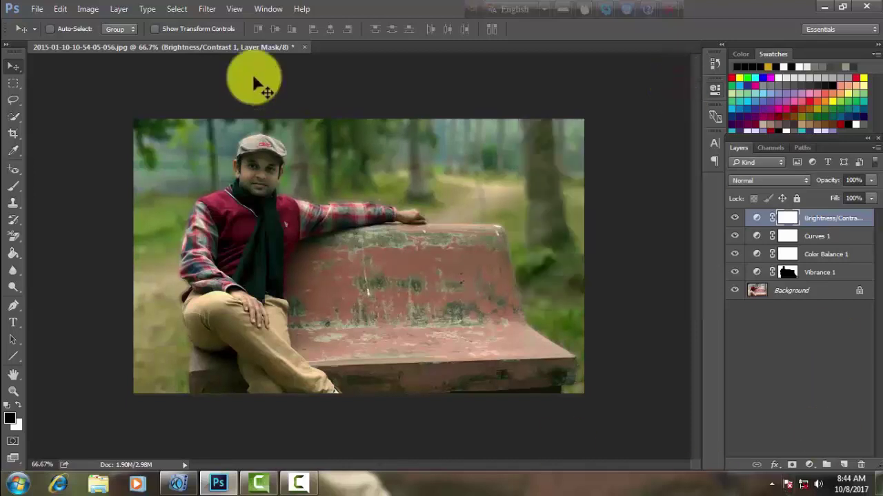
click(268, 10)
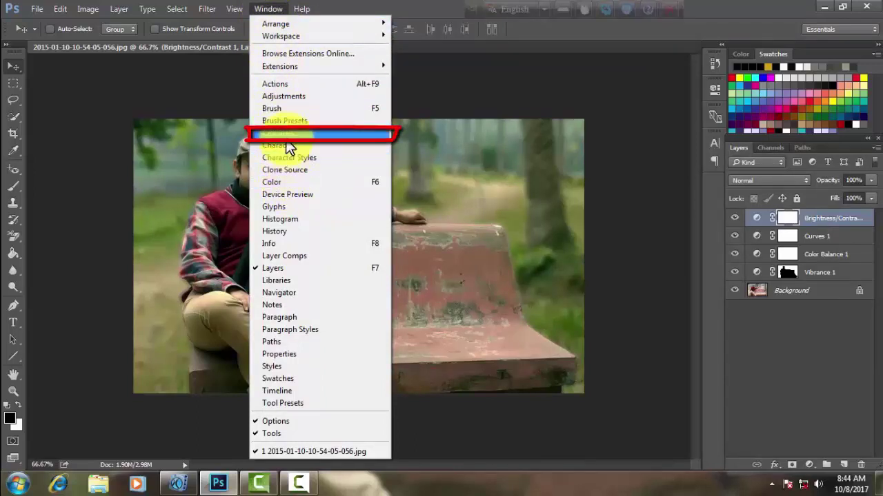
Load the saved 'selection' channel and target the Brightness/Contrast 1 layer mask for painting
click(285, 133)
click(778, 245)
click(803, 464)
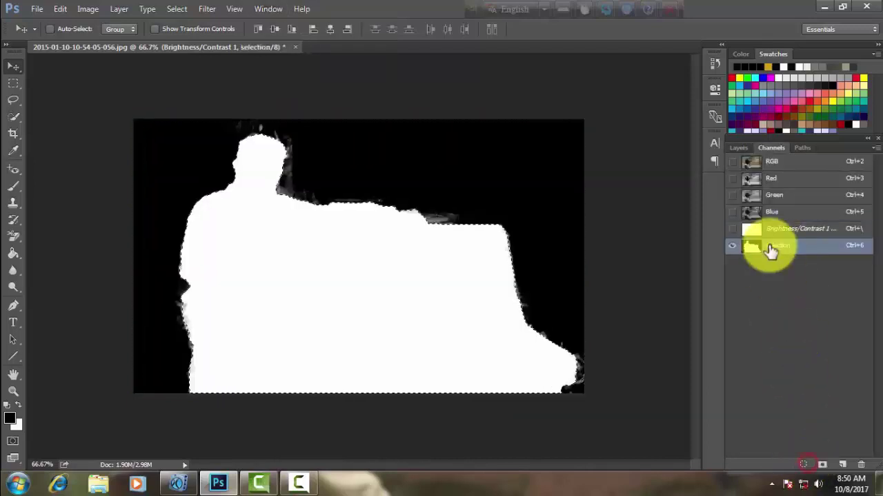
click(732, 161)
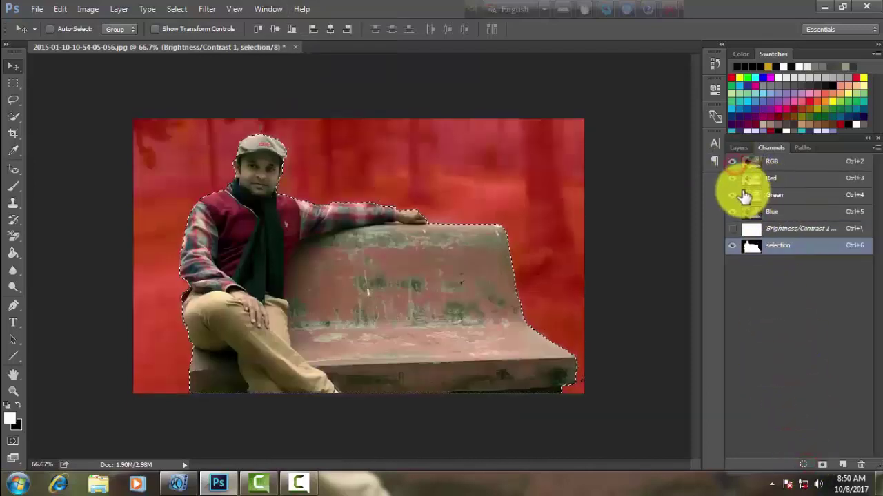
click(740, 148)
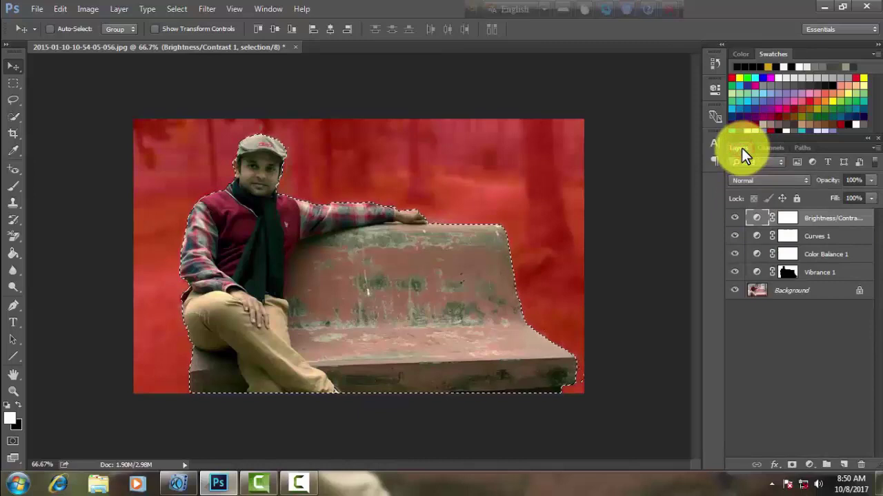
click(788, 219)
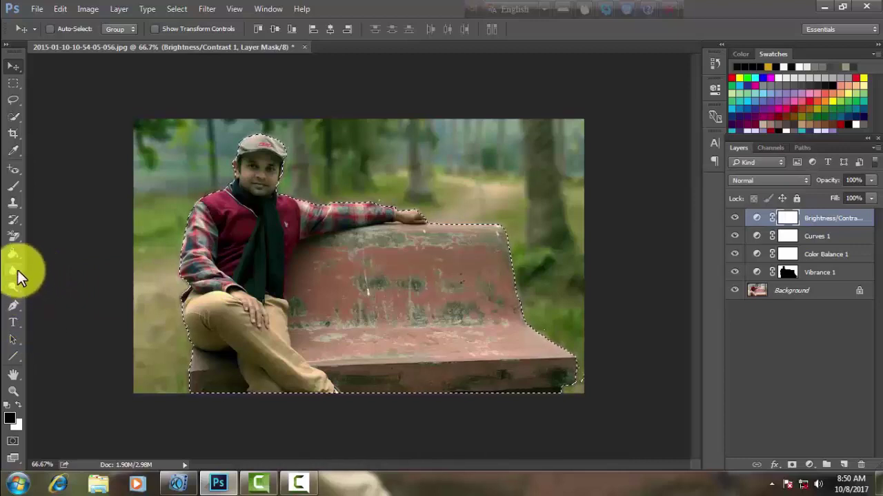
click(16, 187)
Paint black over the man's face on the mask with a soft brush at 30% opacity
click(62, 182)
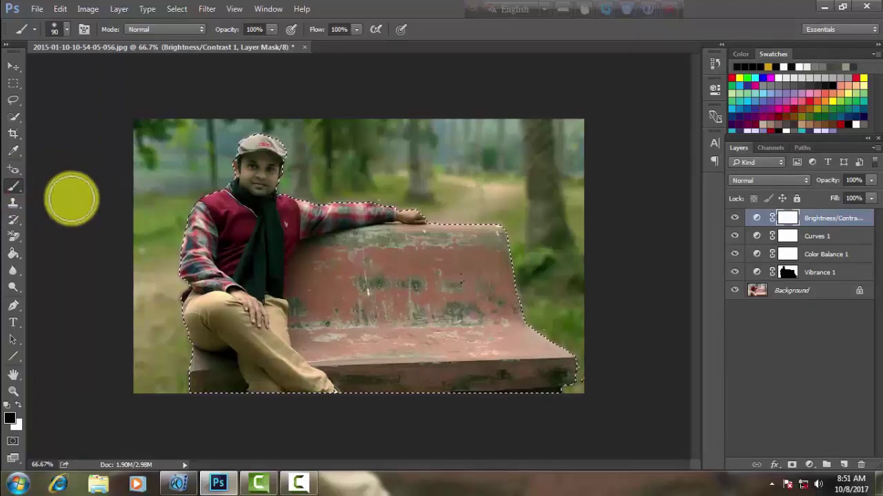
click(10, 418)
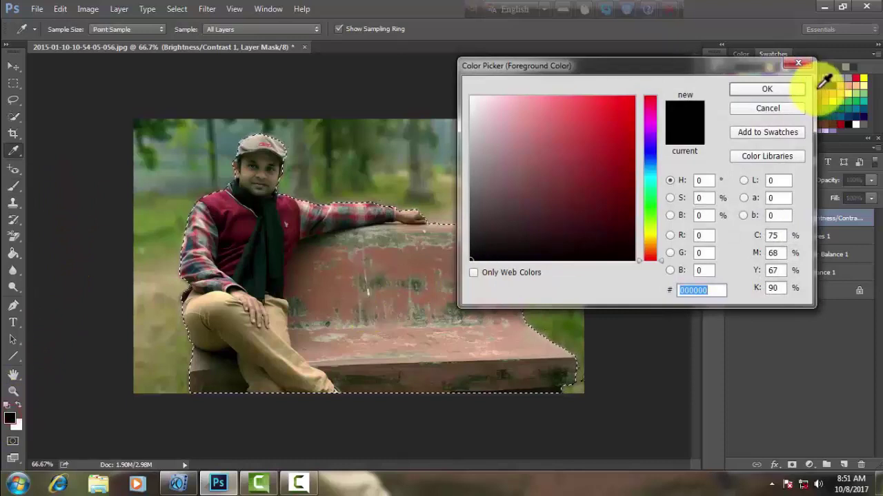
click(786, 90)
click(60, 29)
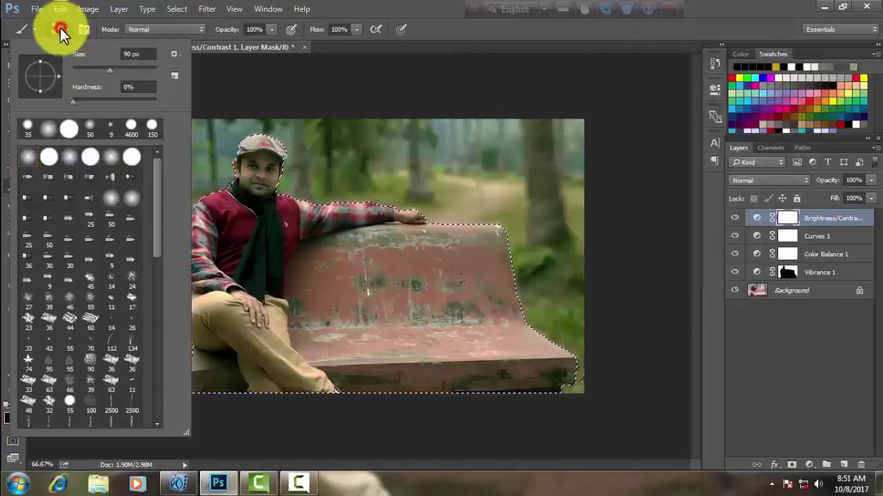
click(62, 27)
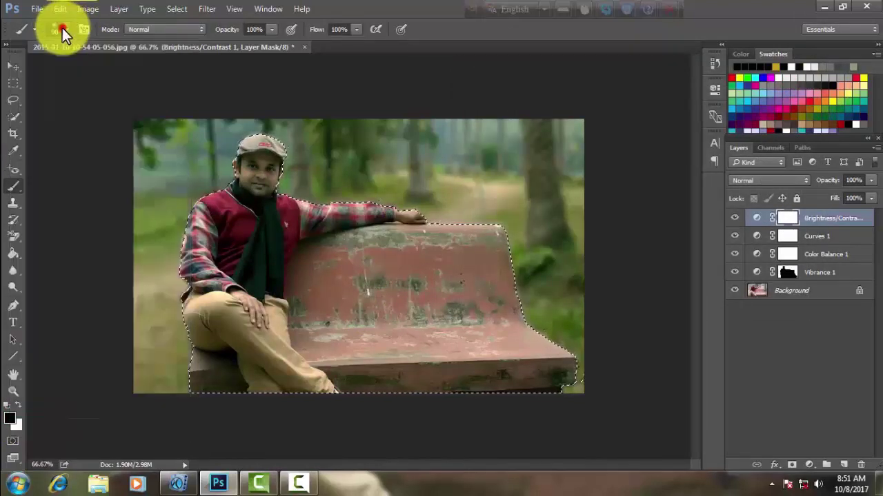
click(271, 29)
drag(268, 42, 227, 54)
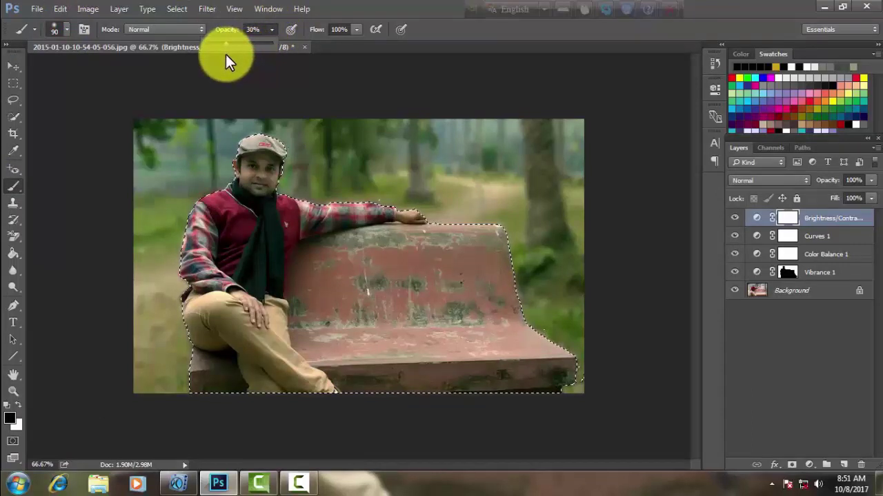
click(270, 27)
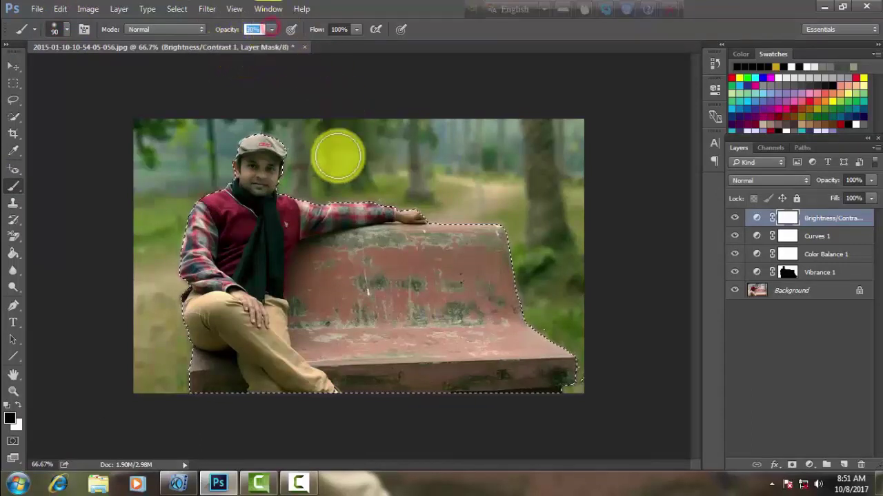
text(30)
mouse_move(262, 155)
mouse_down()
mouse_move(197, 285)
mouse_move(207, 361)
mouse_move(548, 394)
mouse_move(414, 220)
mouse_move(522, 331)
mouse_move(285, 241)
mouse_move(357, 217)
mouse_move(220, 342)
mouse_move(302, 203)
mouse_move(241, 230)
mouse_move(253, 154)
mouse_move(274, 265)
mouse_up()
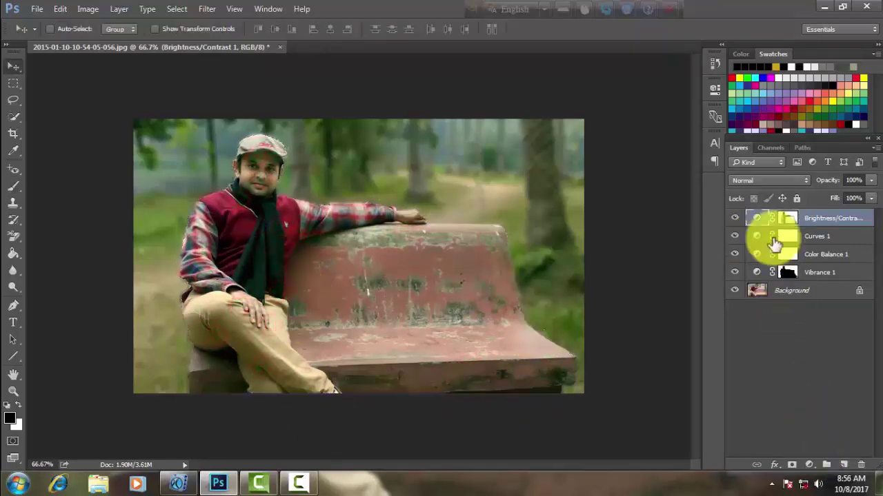
Add a black Solid Color fill layer and set its blend mode to Soft Light
click(735, 218)
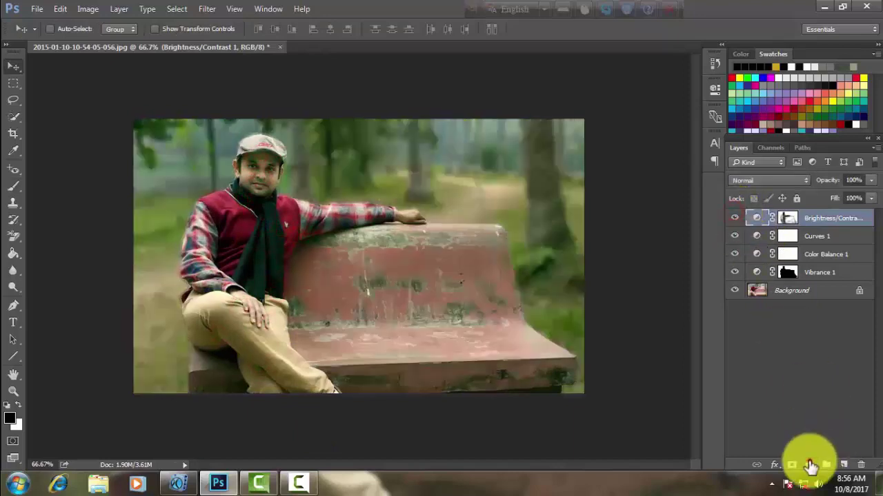
click(809, 465)
click(795, 181)
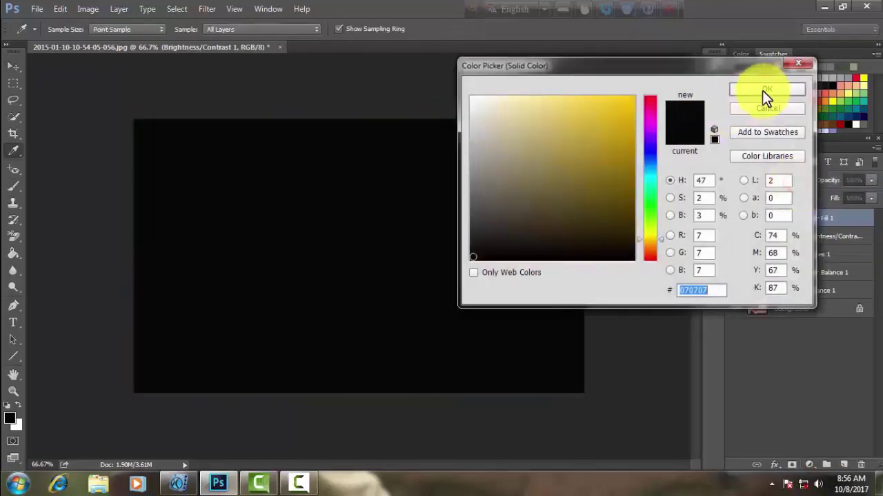
click(765, 90)
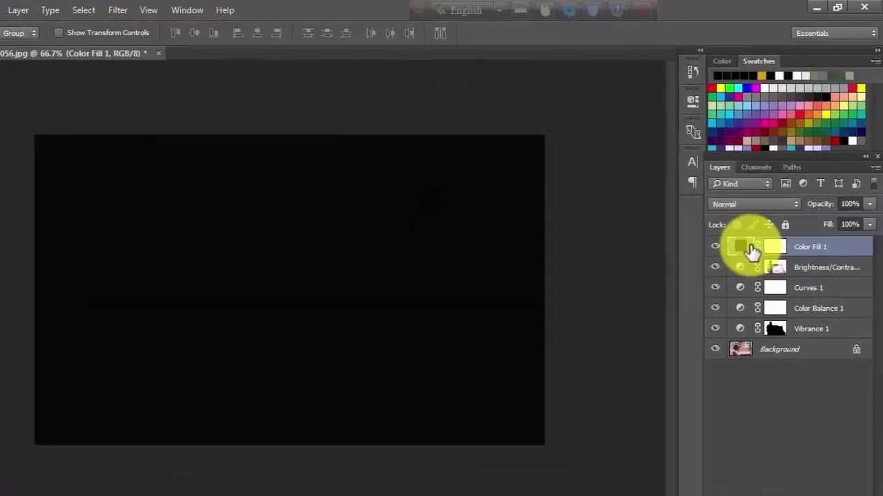
click(775, 182)
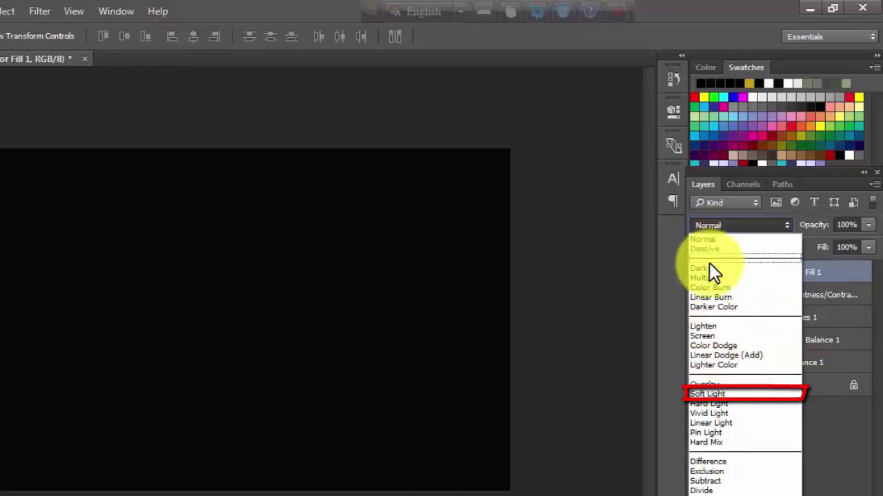
click(721, 394)
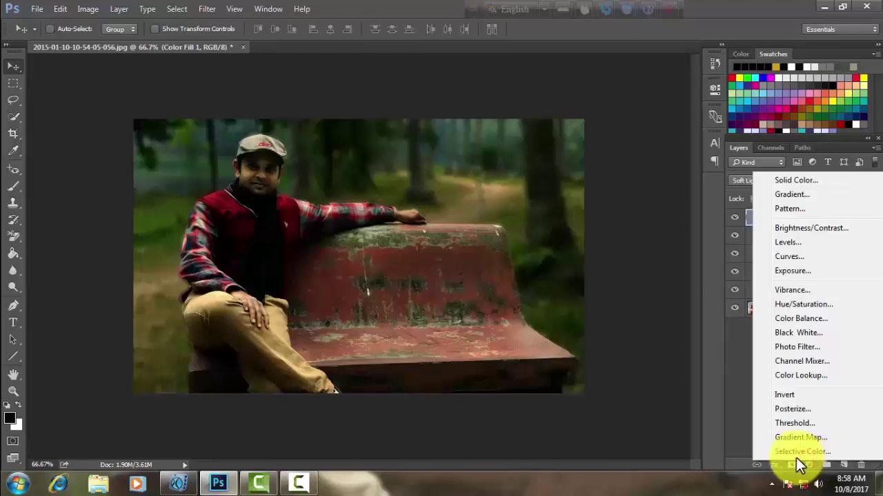
click(729, 421)
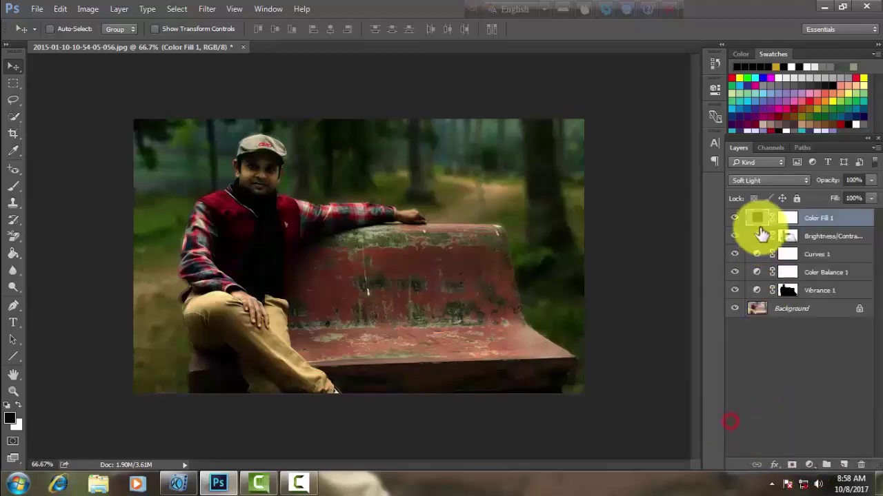
Change the Color Fill 1 colour to olive green #696c22
double_click(756, 222)
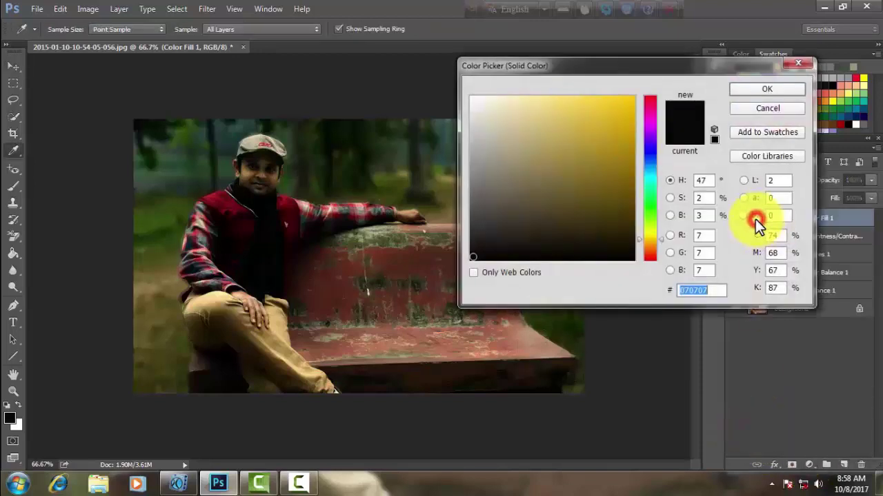
click(649, 235)
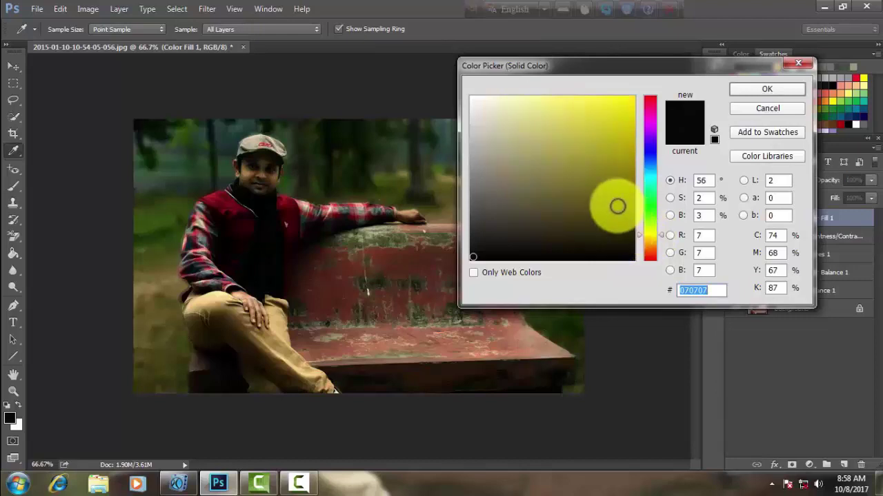
mouse_move(611, 200)
mouse_down()
mouse_move(558, 147)
mouse_move(570, 197)
mouse_move(591, 211)
mouse_move(606, 212)
mouse_move(623, 189)
mouse_move(620, 157)
mouse_up()
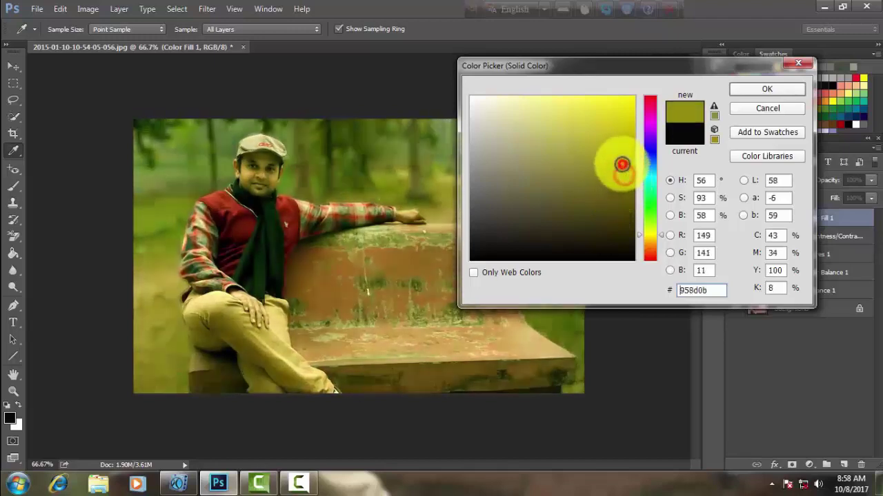
click(661, 231)
click(620, 192)
mouse_move(620, 192)
mouse_down()
mouse_move(597, 181)
mouse_move(589, 191)
mouse_move(578, 178)
mouse_move(586, 199)
mouse_move(583, 191)
mouse_up()
click(622, 204)
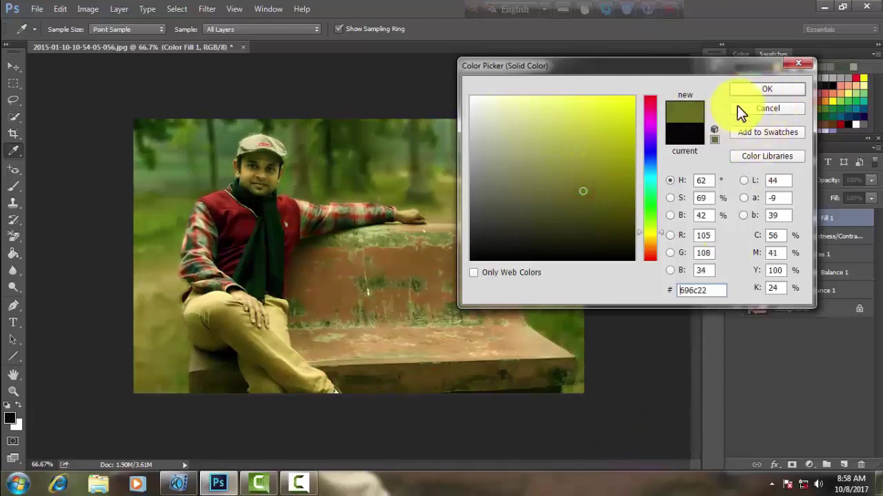
click(757, 90)
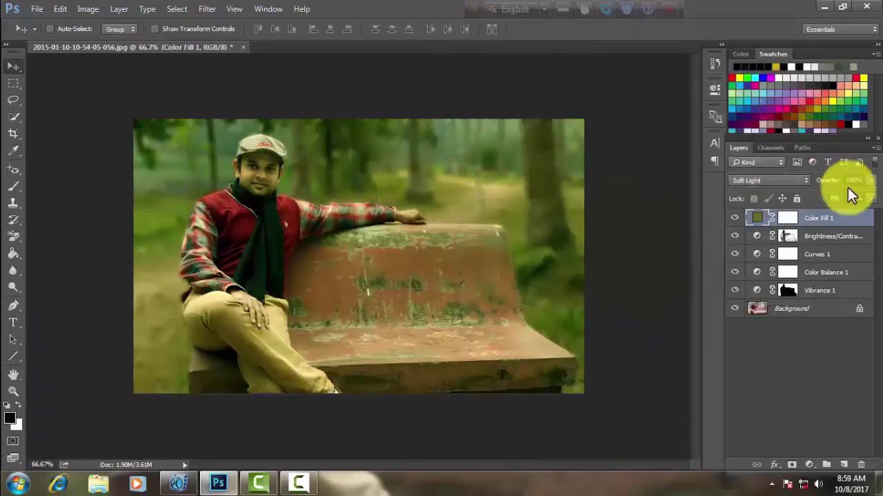
Lower Color Fill 1 opacity to 25% and toggle it to compare
mouse_move(870, 181)
mouse_down()
mouse_move(855, 201)
mouse_move(822, 198)
mouse_up()
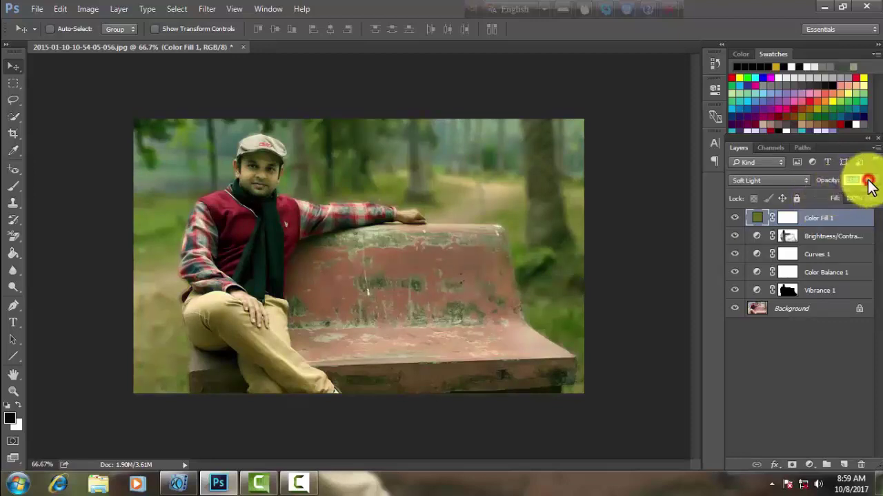
text(25)
click(733, 217)
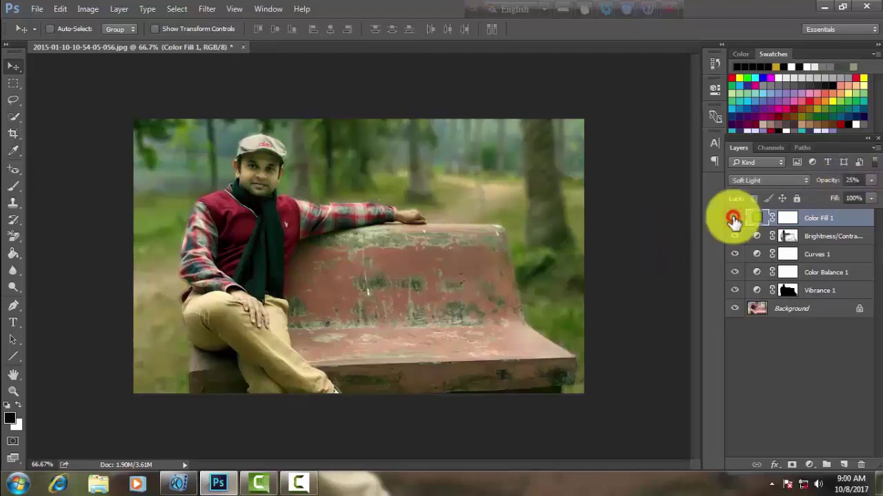
click(756, 218)
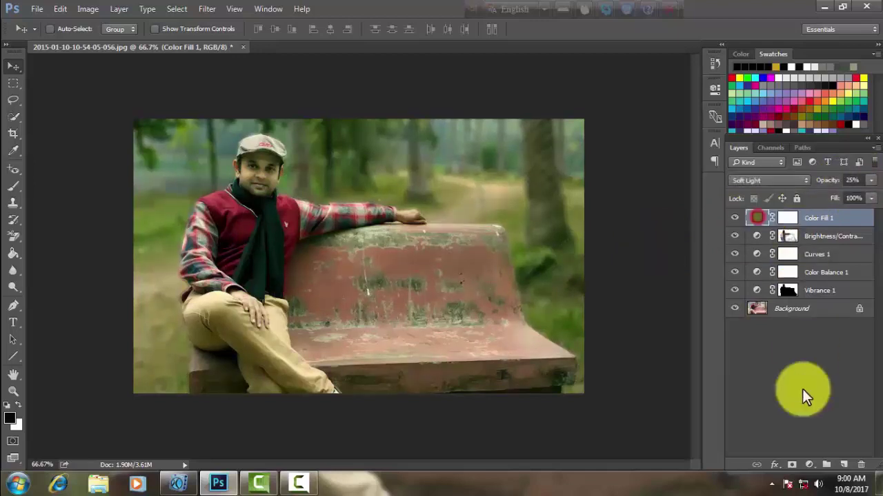
click(809, 465)
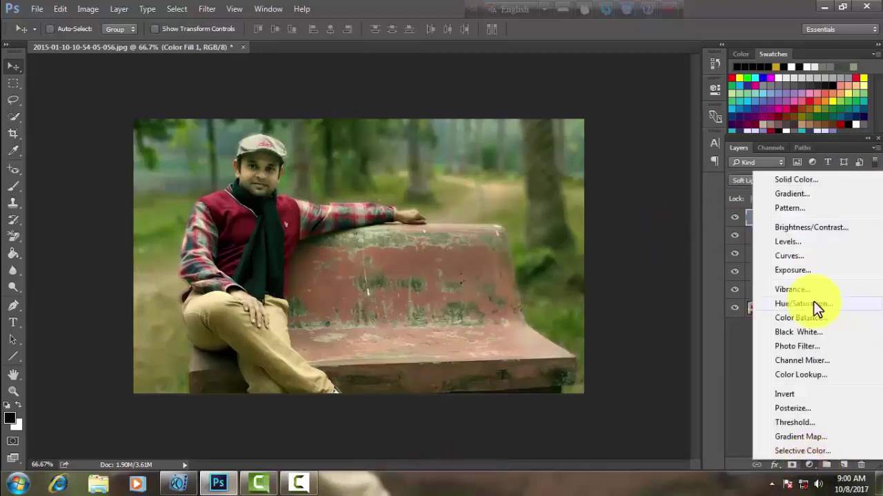
Add a Gradient fill layer using the Foreground to Transparent gradient
click(669, 380)
click(808, 465)
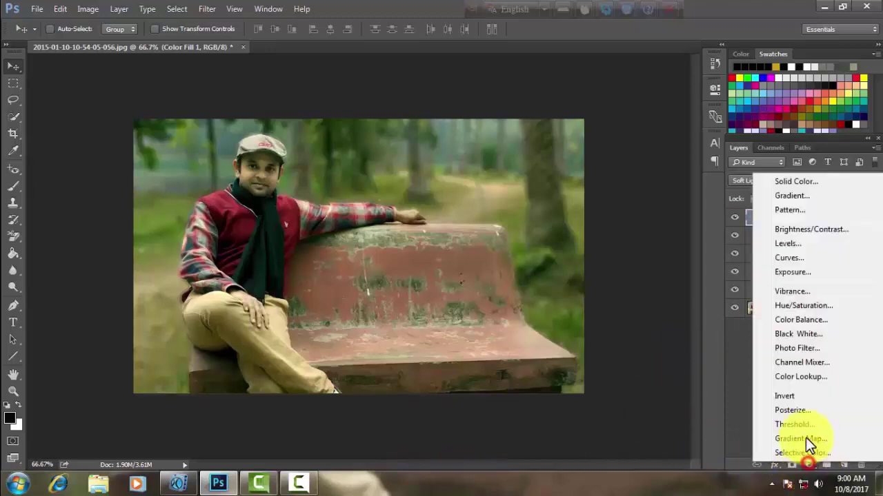
click(786, 198)
click(653, 103)
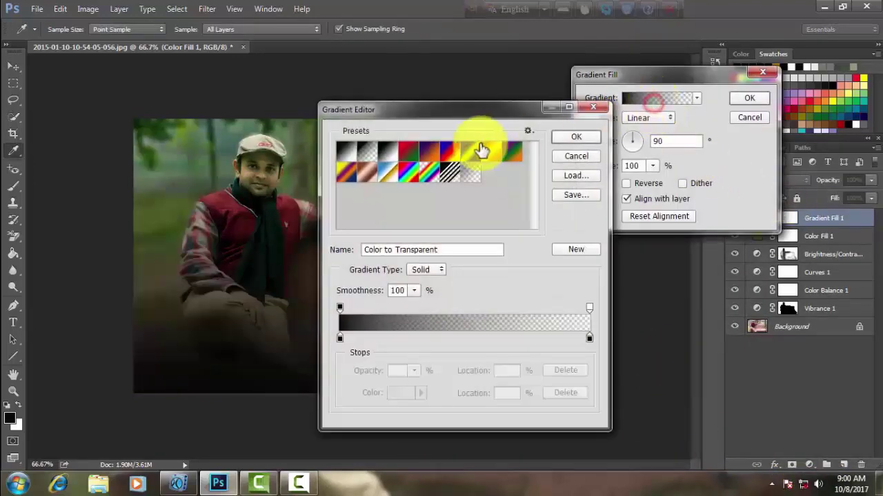
click(366, 153)
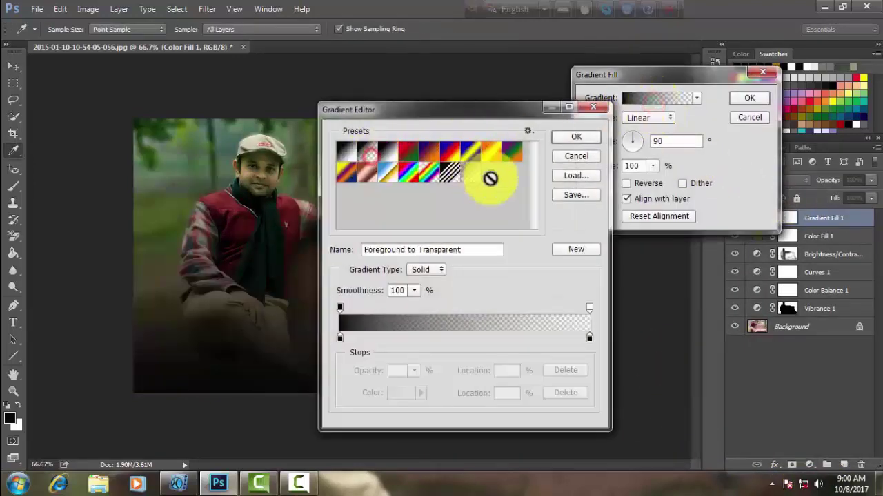
click(575, 137)
Set the gradient to Radial style, reversed, at 545% scale
click(634, 119)
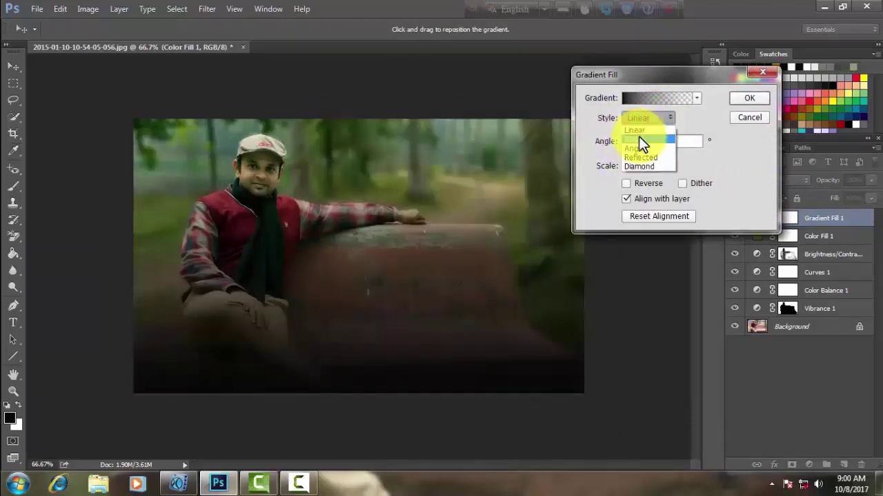
click(638, 138)
click(626, 183)
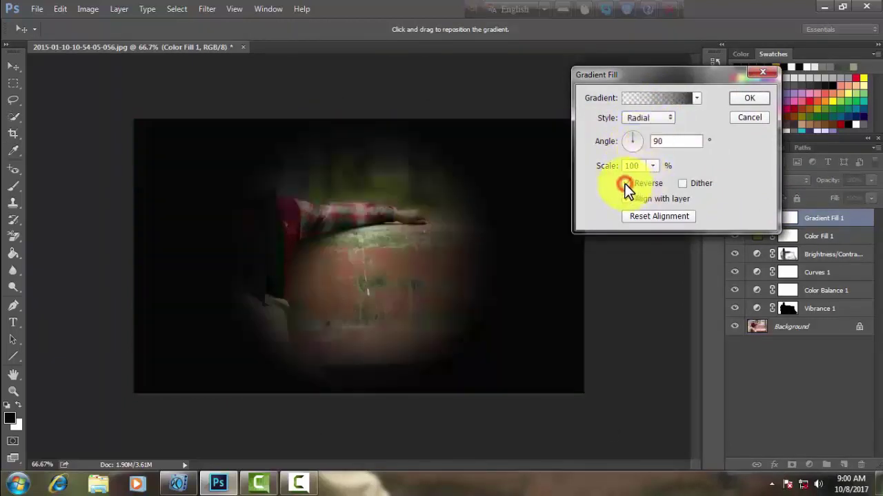
click(653, 166)
drag(656, 181, 682, 183)
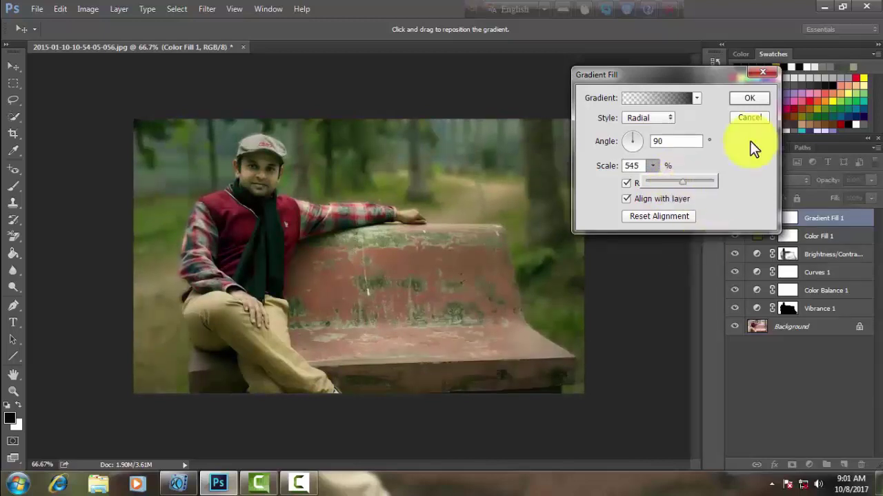
click(757, 100)
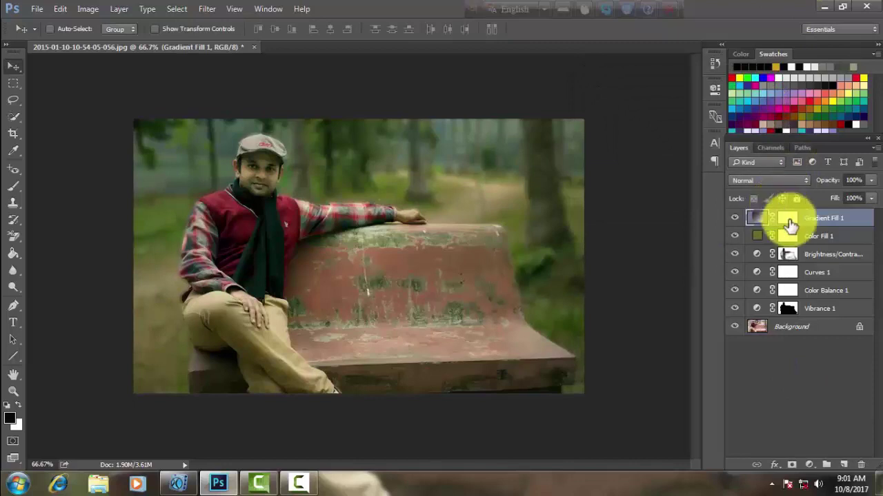
Paint the Gradient Fill 1 mask off the man's face and hat with a 150 px brush
click(789, 219)
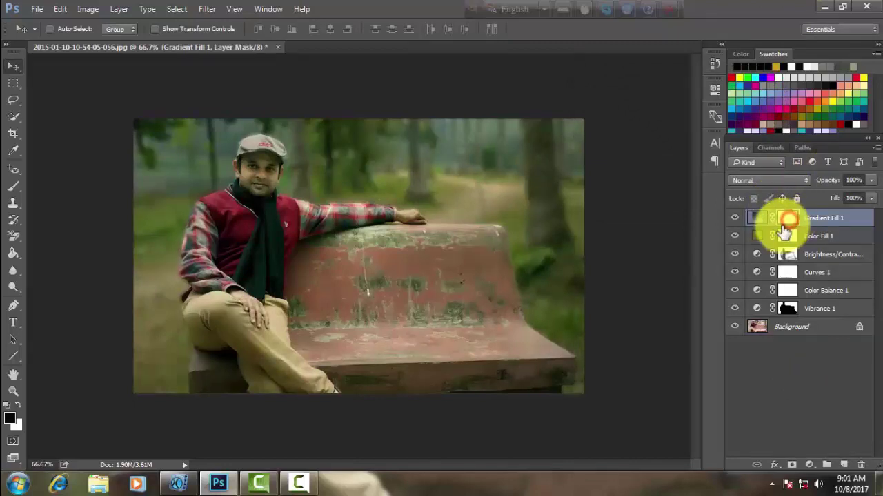
click(16, 187)
click(58, 187)
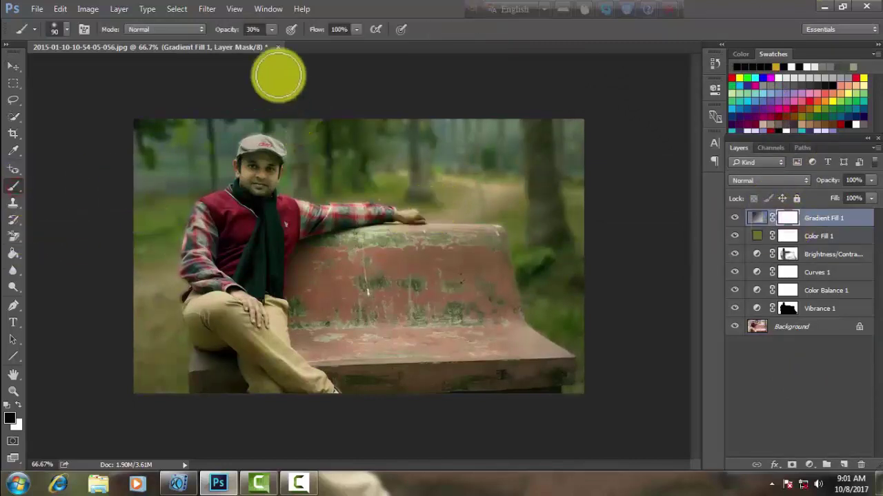
drag(267, 28, 280, 45)
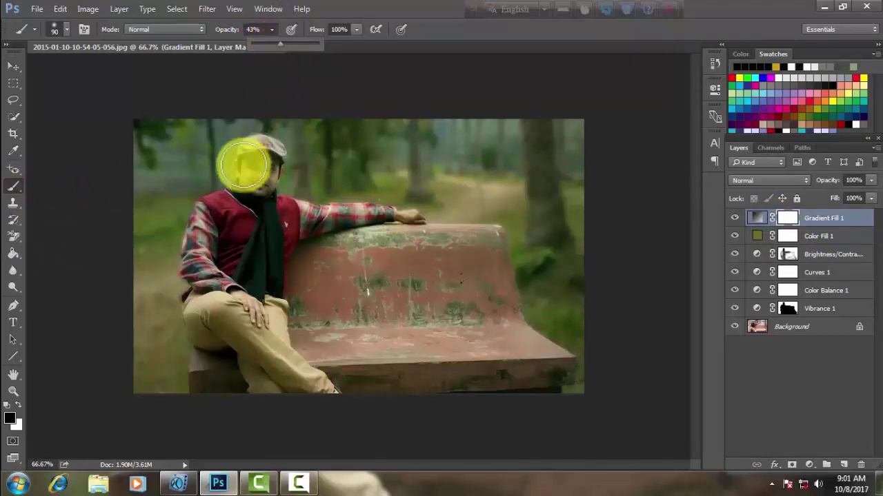
key(bracketright)
key(bracketright)
key(bracketright)
mouse_move(262, 157)
mouse_down()
mouse_move(319, 386)
mouse_move(384, 276)
mouse_move(354, 213)
mouse_move(189, 227)
mouse_move(262, 247)
mouse_move(266, 267)
mouse_move(375, 270)
mouse_move(400, 232)
mouse_move(474, 324)
mouse_up()
click(256, 147)
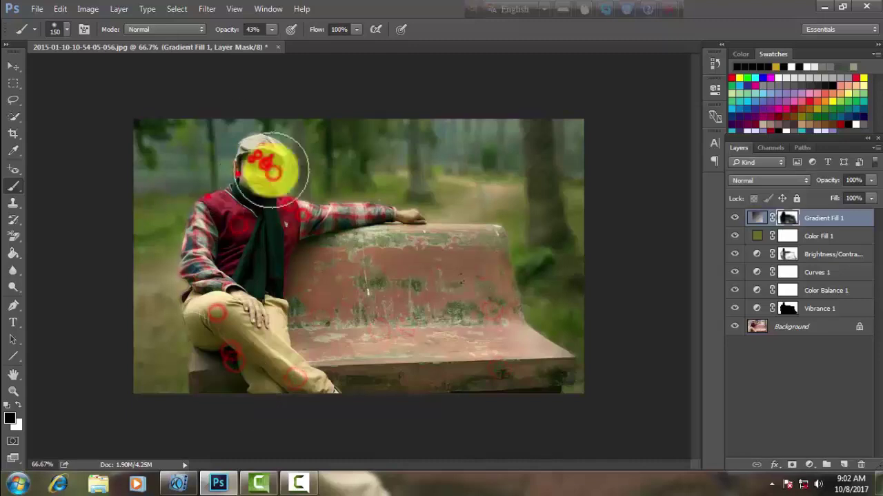
Lower Gradient Fill 1 opacity to 65% and toggle it to compare
key(v)
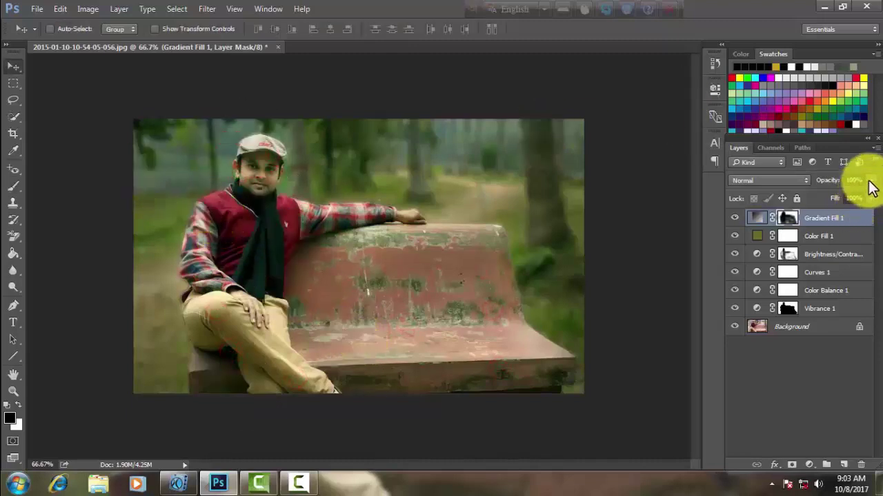
drag(871, 185, 849, 197)
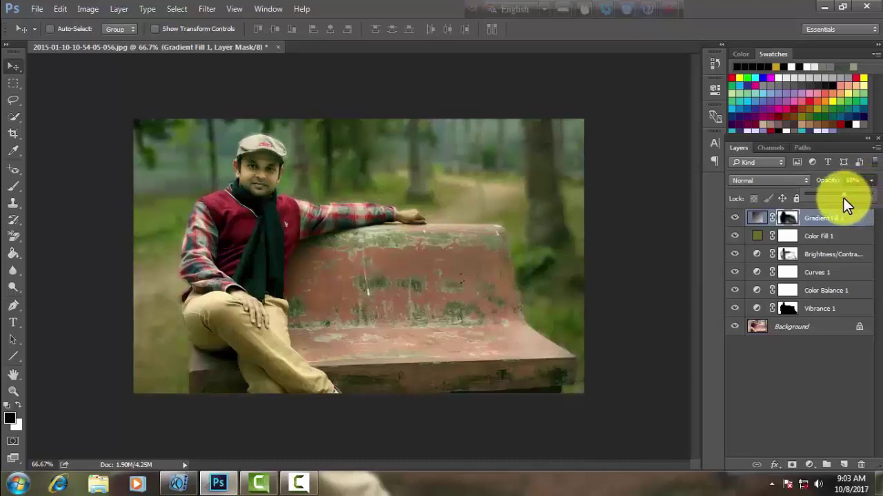
click(735, 220)
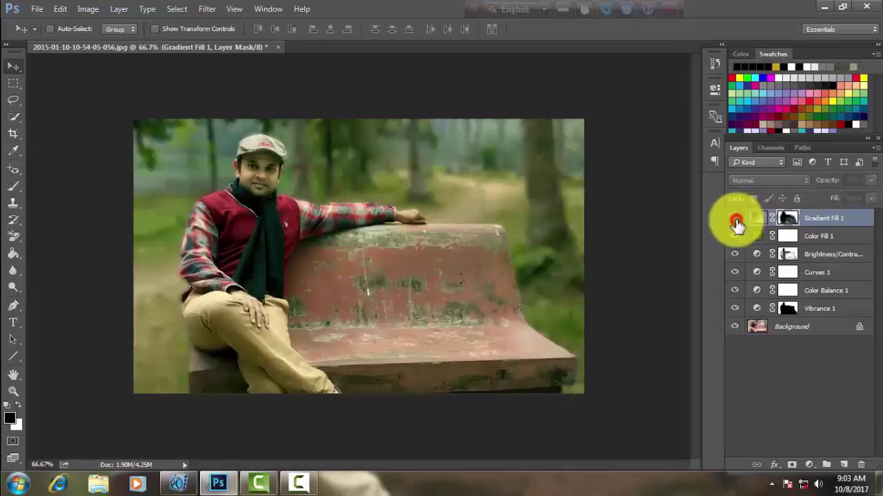
click(735, 219)
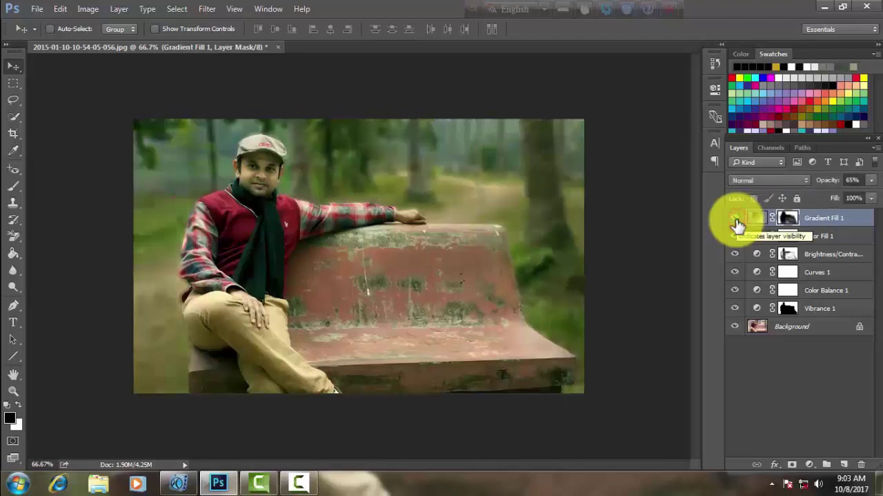
Add a new empty layer and set the foreground colour to bright yellow
click(843, 464)
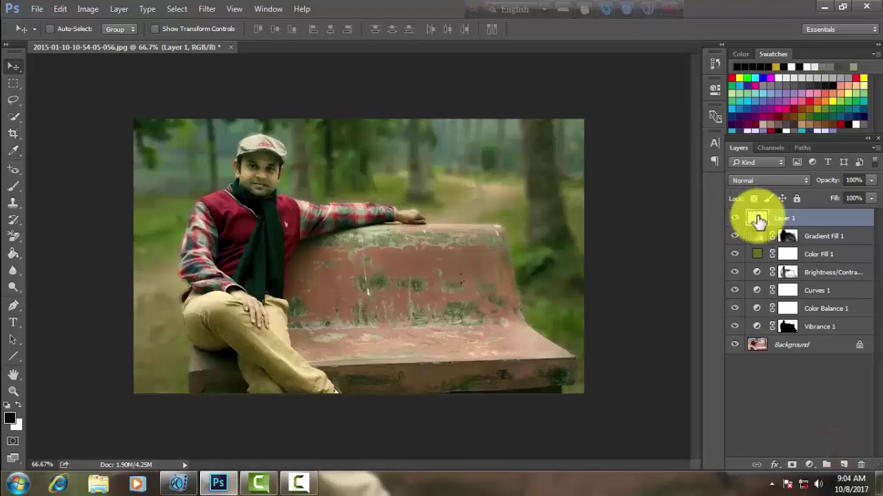
click(12, 419)
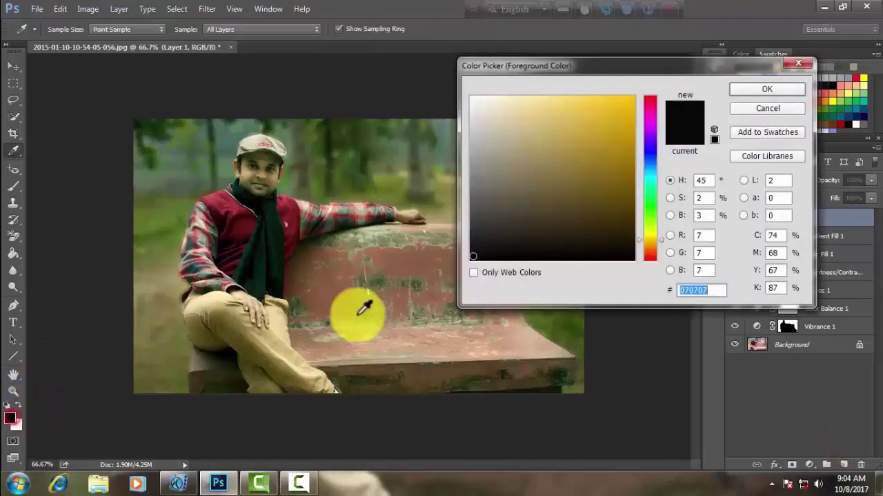
click(651, 237)
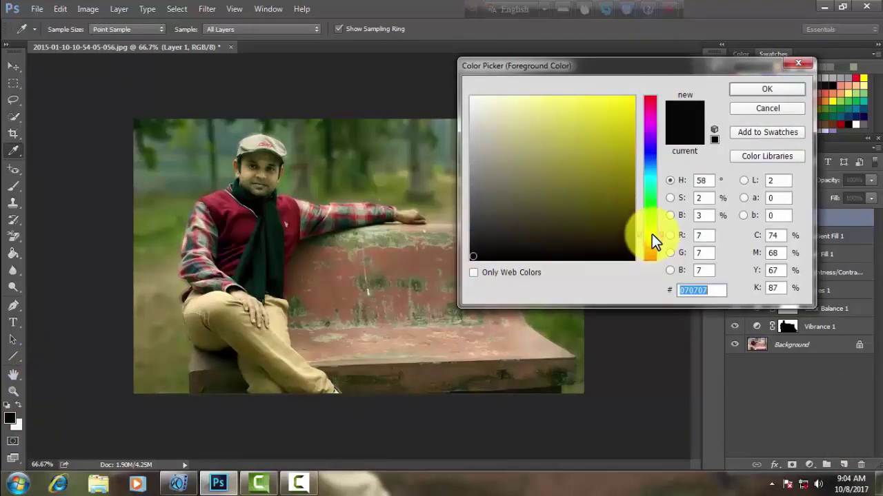
click(652, 238)
drag(622, 177, 621, 113)
click(782, 88)
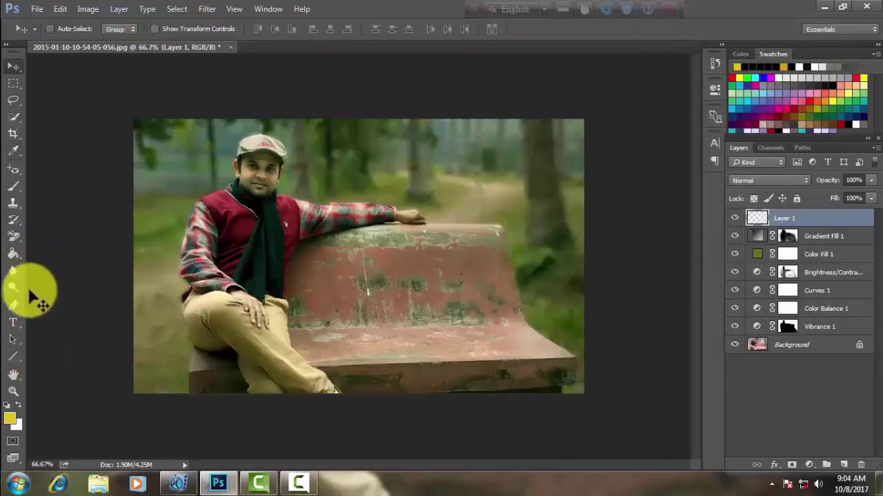
Paint soft yellow over the man's head and upper body with a 400 px brush
right_click(15, 187)
click(63, 181)
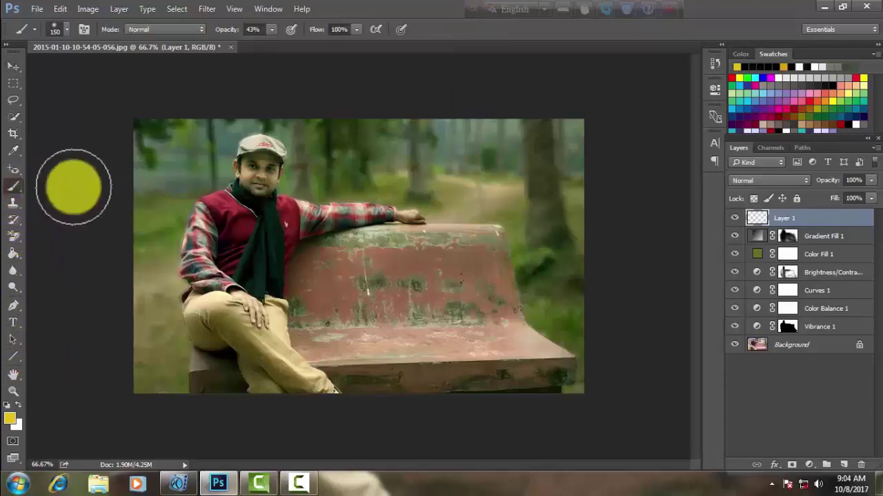
key(bracketright)
key(bracketright)
key(bracketright)
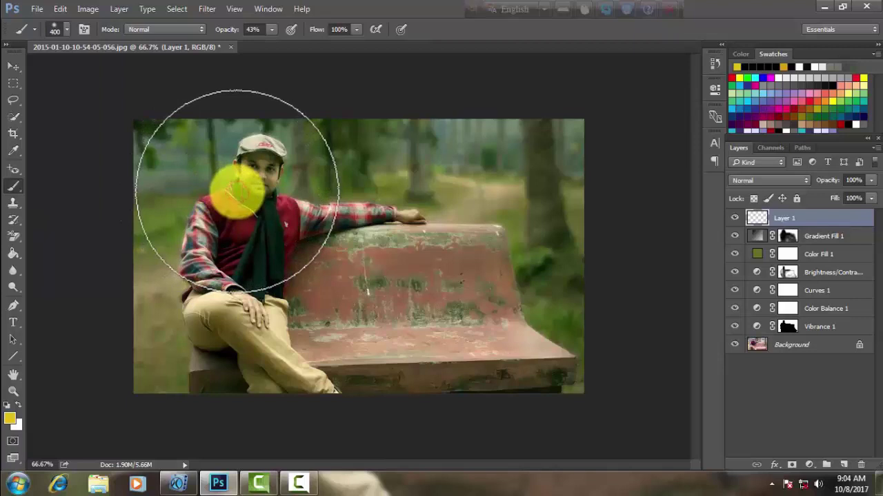
drag(236, 191, 236, 190)
mouse_move(272, 30)
mouse_down()
mouse_move(275, 52)
mouse_move(317, 51)
mouse_up()
drag(256, 173, 232, 189)
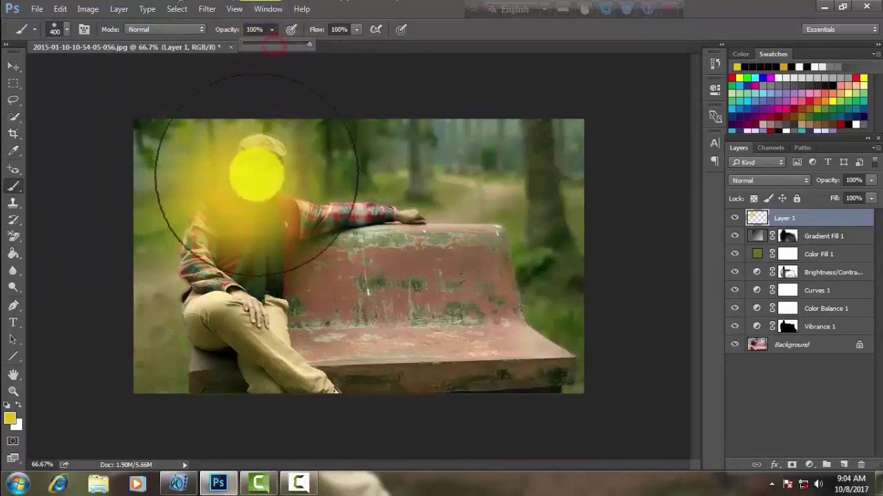
click(14, 69)
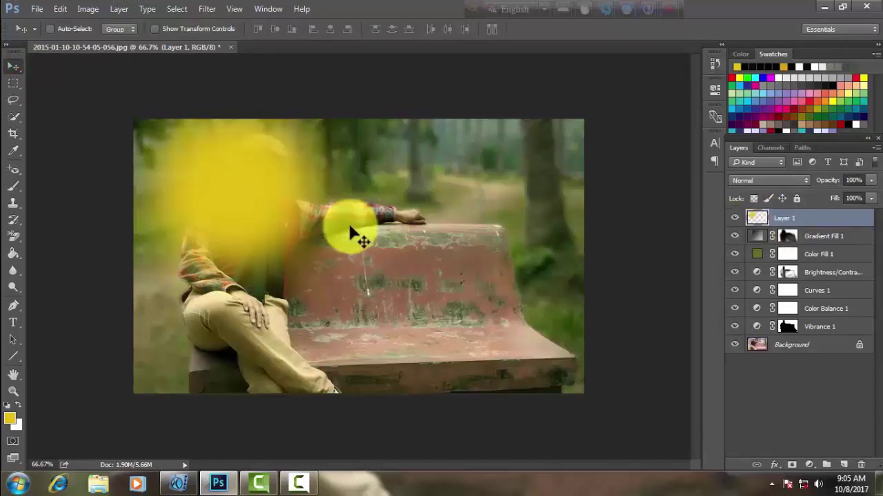
Set Layer 1 to Screen blending and start enlarging the glow toward the top-left
click(760, 179)
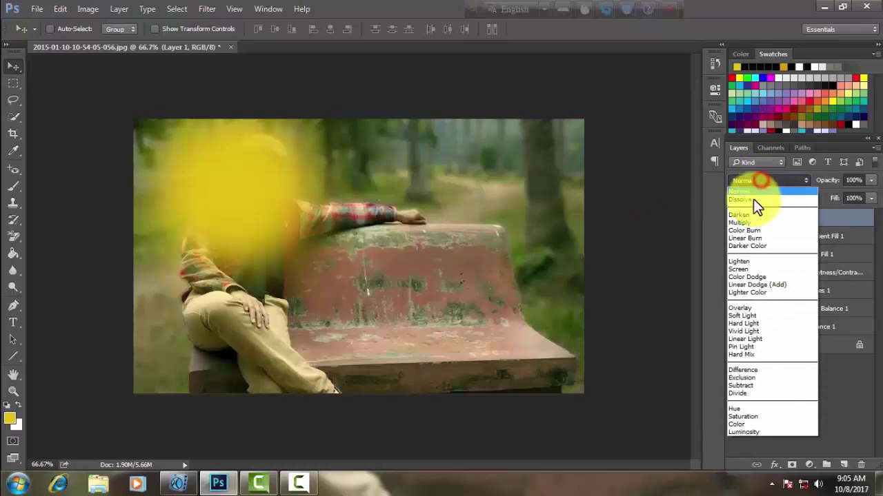
click(744, 269)
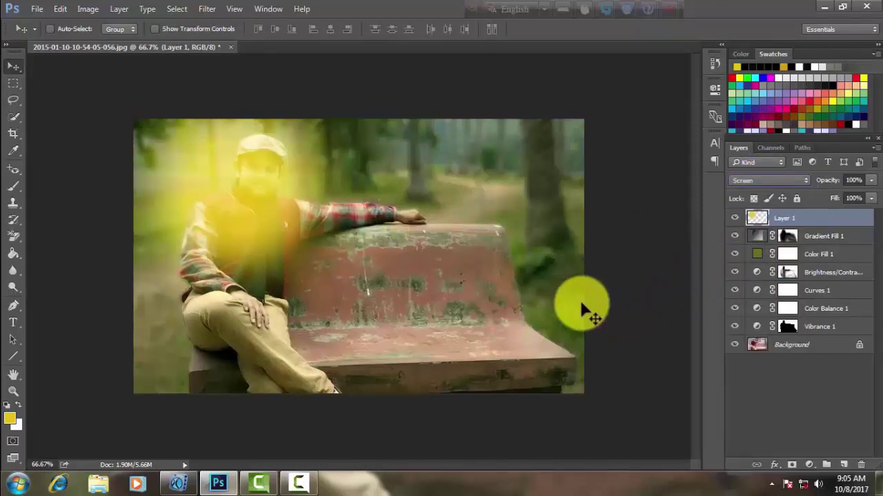
key(ctrl+t)
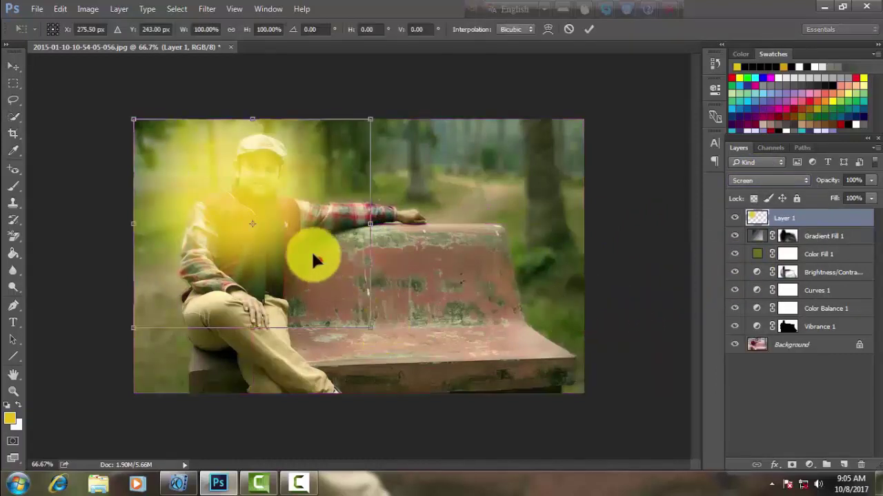
drag(311, 250, 233, 199)
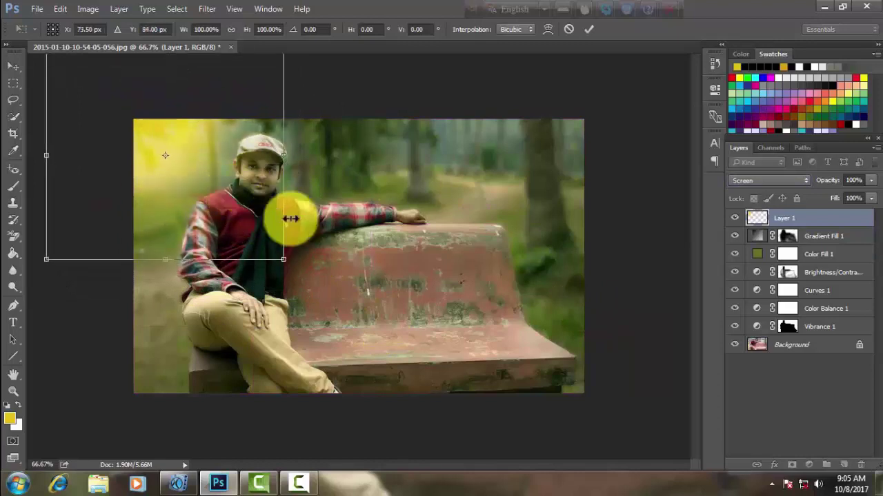
drag(284, 259, 575, 399)
mouse_move(426, 341)
mouse_down()
mouse_move(259, 255)
mouse_move(328, 258)
mouse_up()
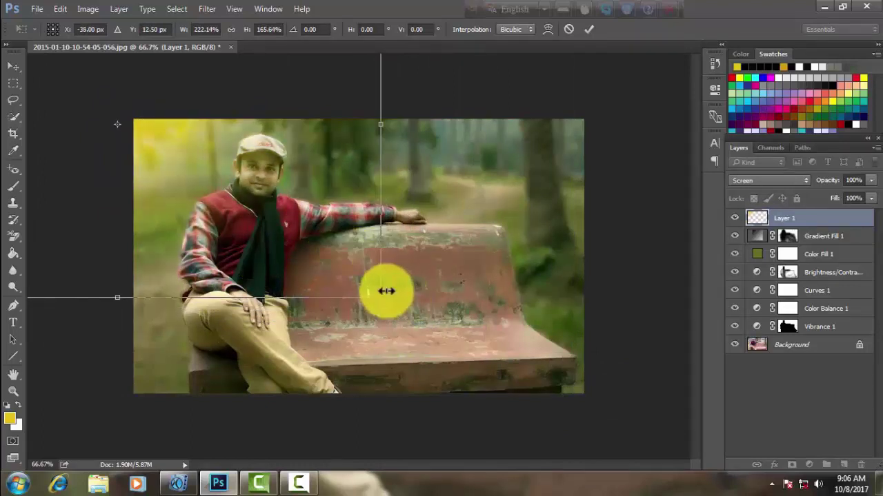
drag(383, 297, 334, 280)
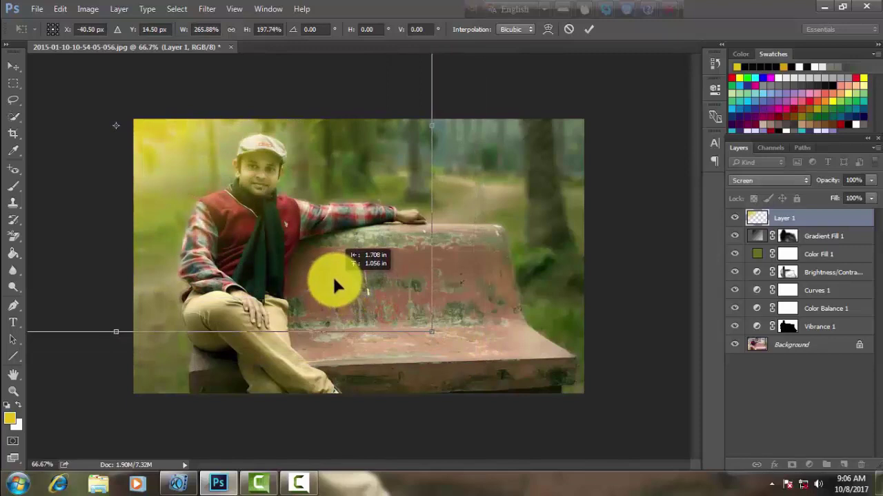
drag(333, 279, 331, 276)
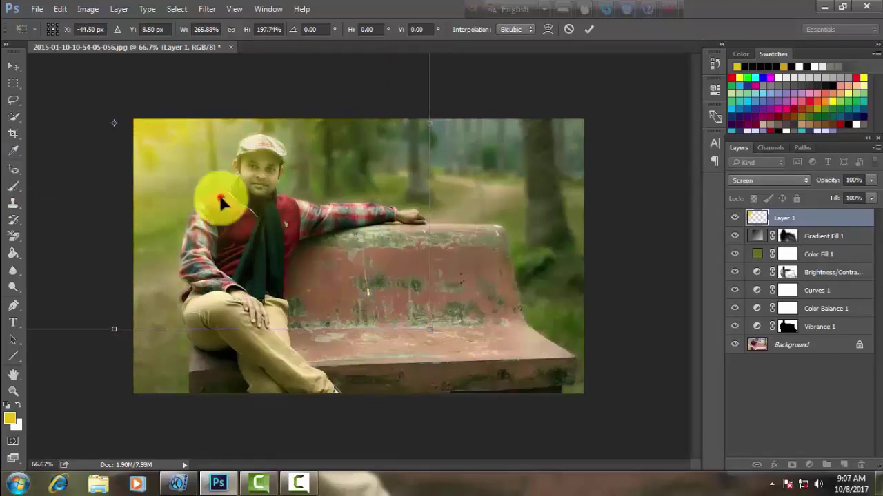
Reposition the stretched glow along the top and set Layer 1 opacity to about 76%
mouse_move(220, 197)
mouse_down()
mouse_move(511, 186)
mouse_move(557, 181)
mouse_move(560, 163)
mouse_up()
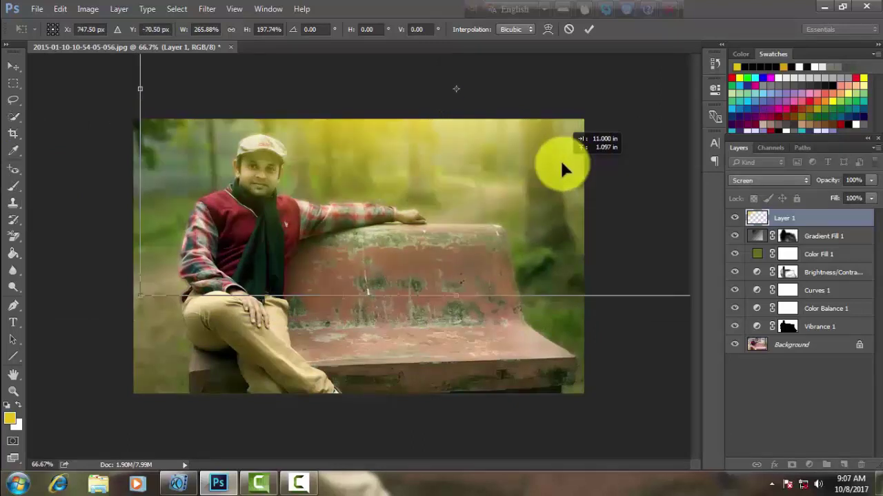
drag(140, 298, 10, 296)
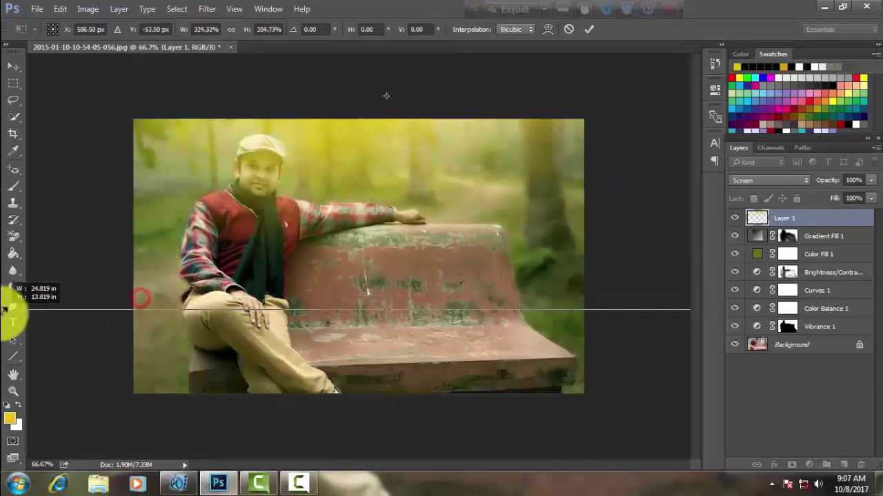
mouse_move(360, 245)
mouse_down()
mouse_move(385, 224)
mouse_move(474, 213)
mouse_move(163, 241)
mouse_up()
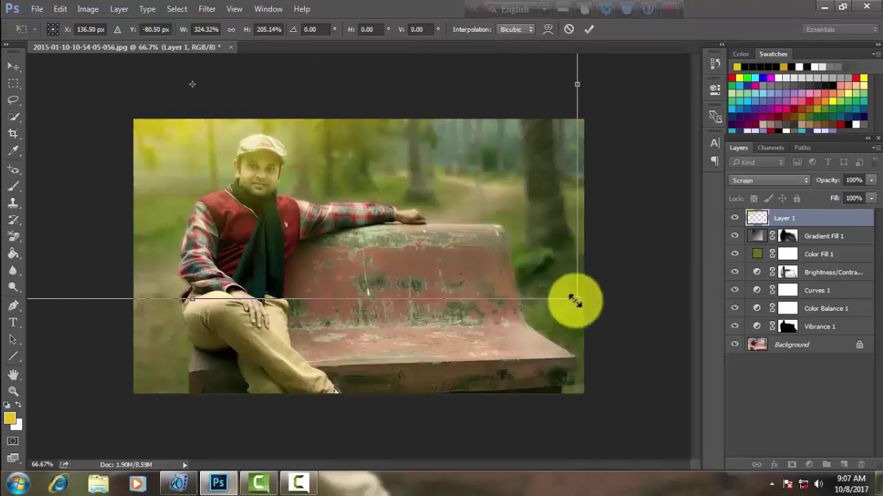
drag(576, 298, 460, 285)
drag(301, 239, 315, 242)
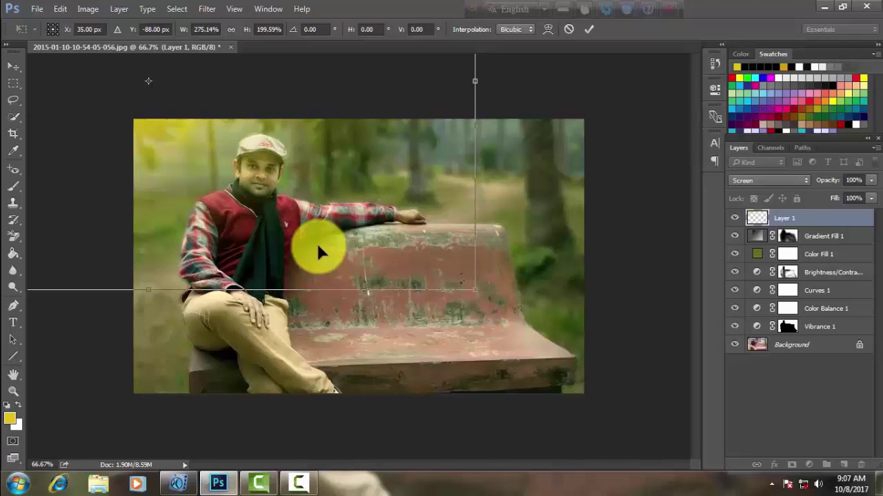
click(871, 179)
drag(868, 196, 857, 201)
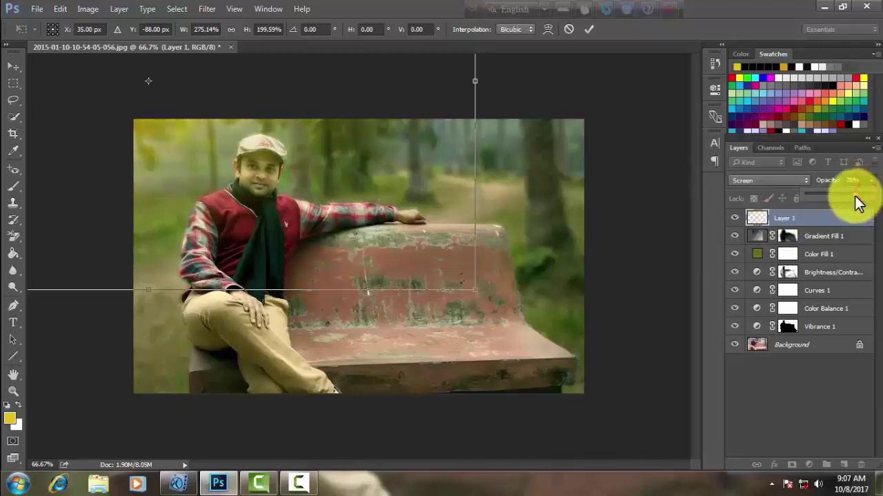